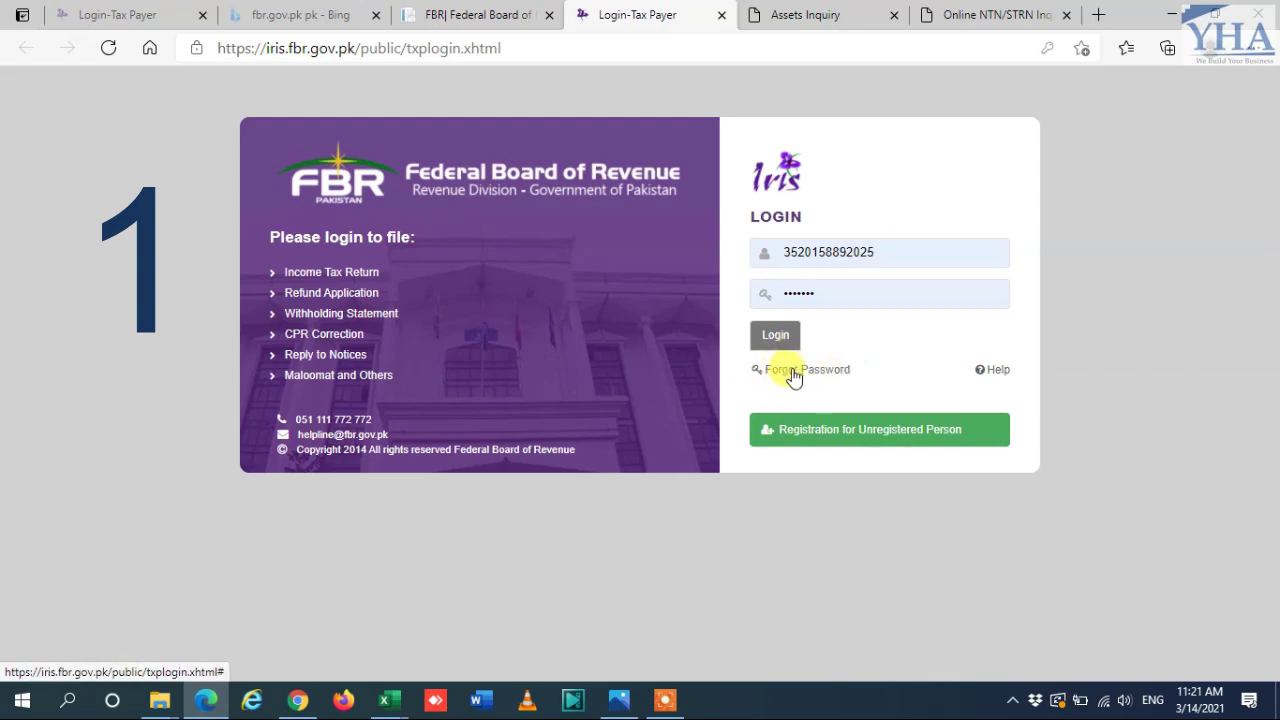
Step: Open the Forgot Password form from the IRIS login page
left_click(797, 369)
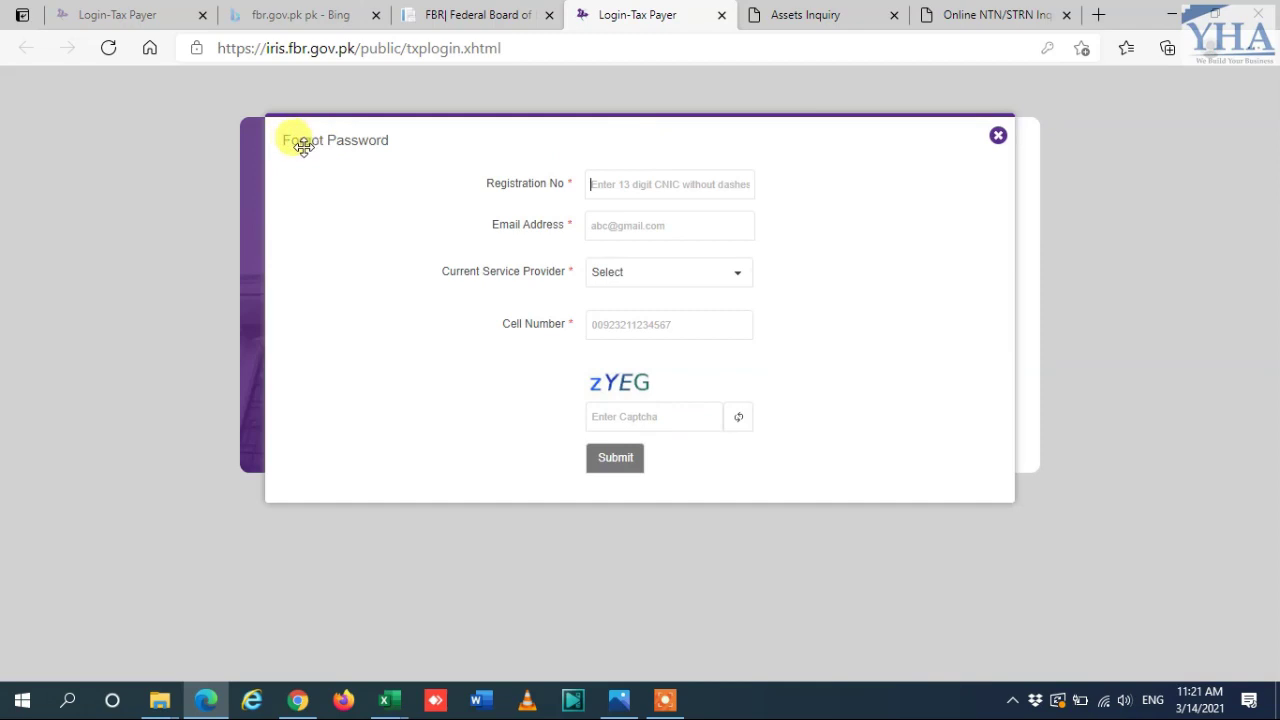
Step: Enter the taxpayer's registration number (NTN) in the Registration No field
left_click(624, 183)
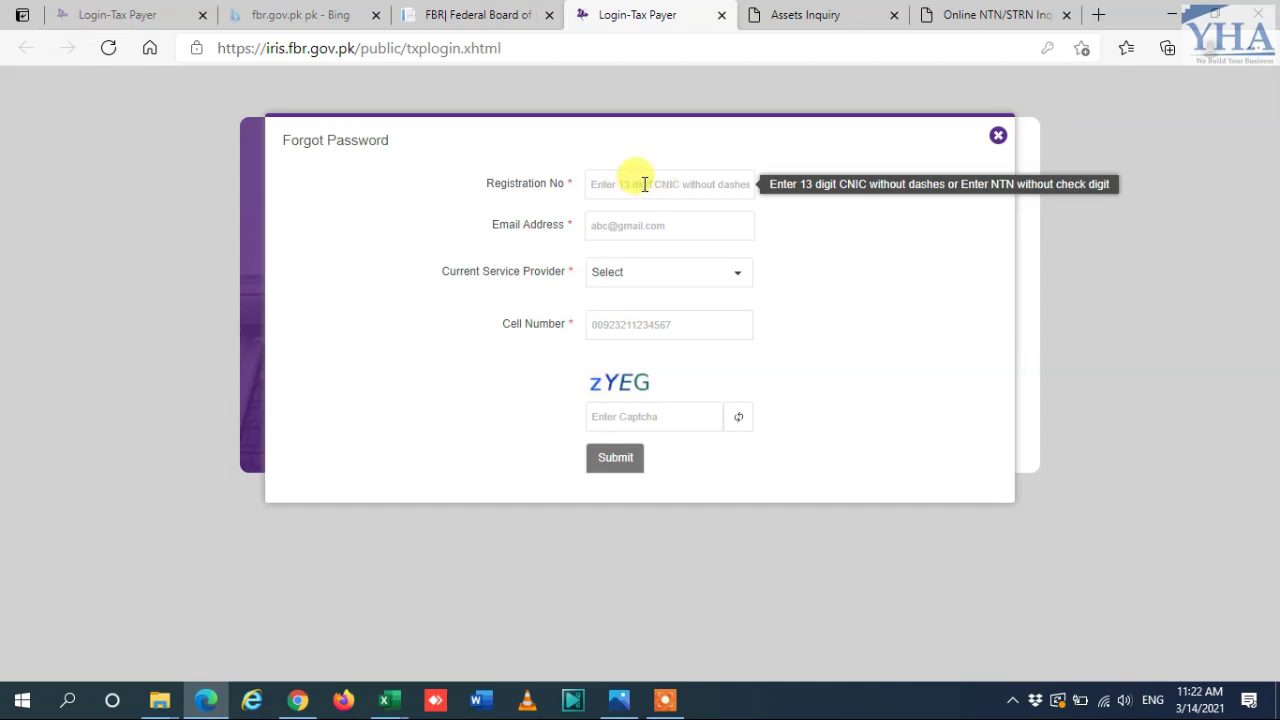
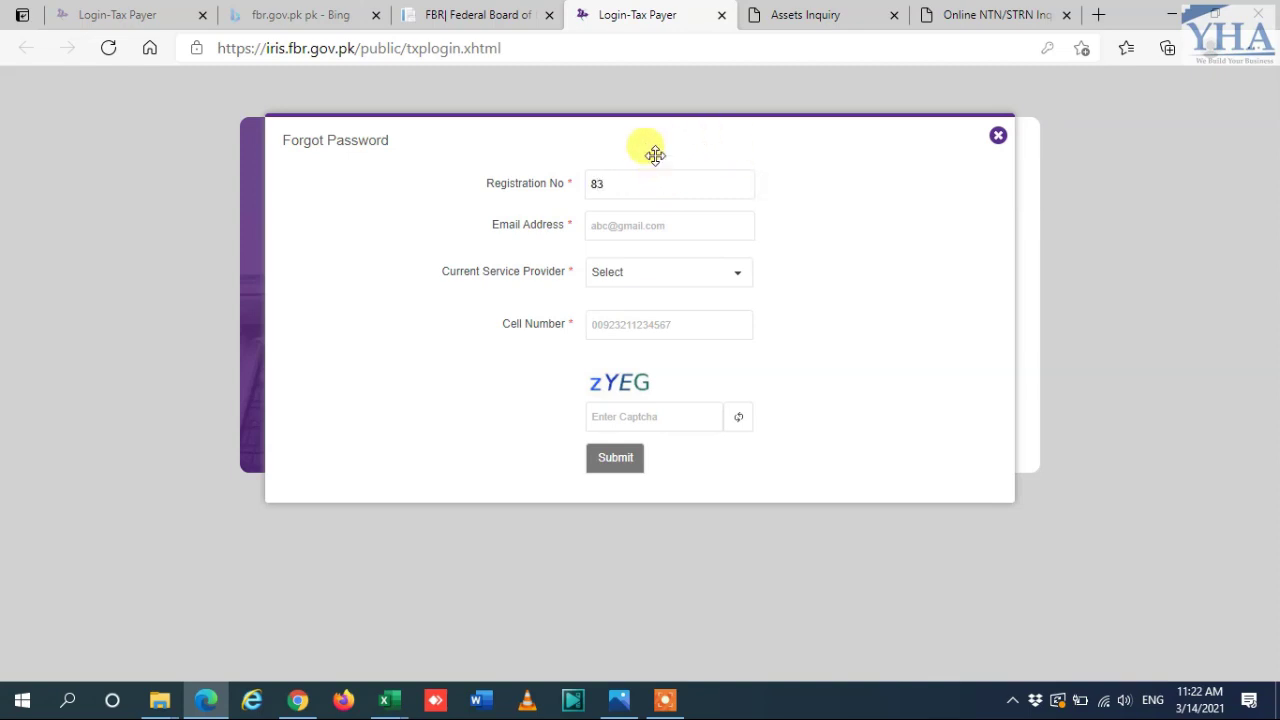
mouse_move(603, 195)
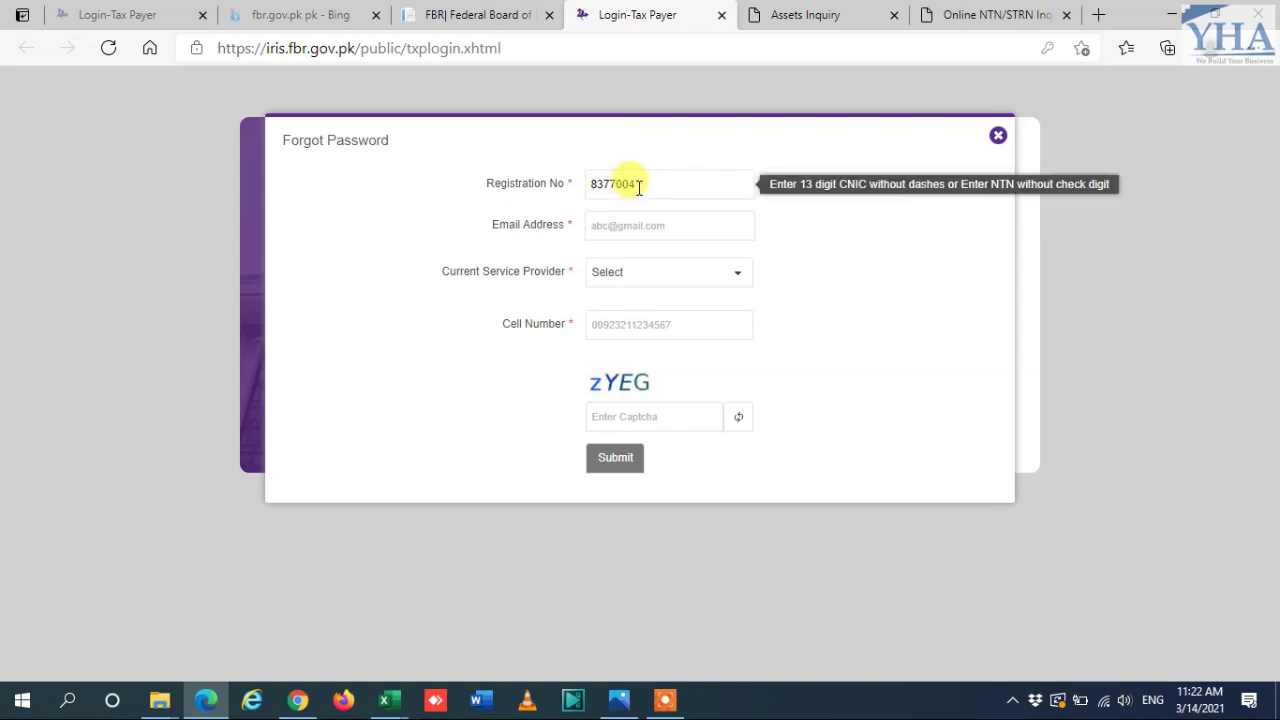
key("Tab")
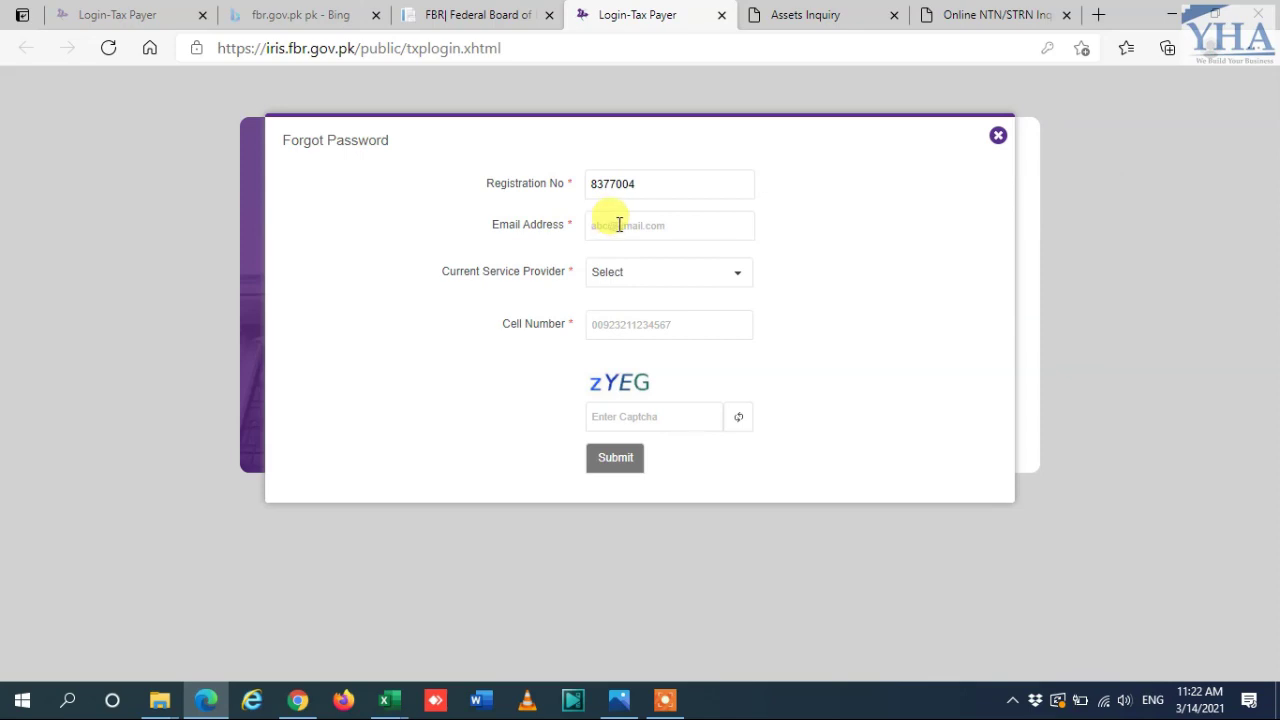
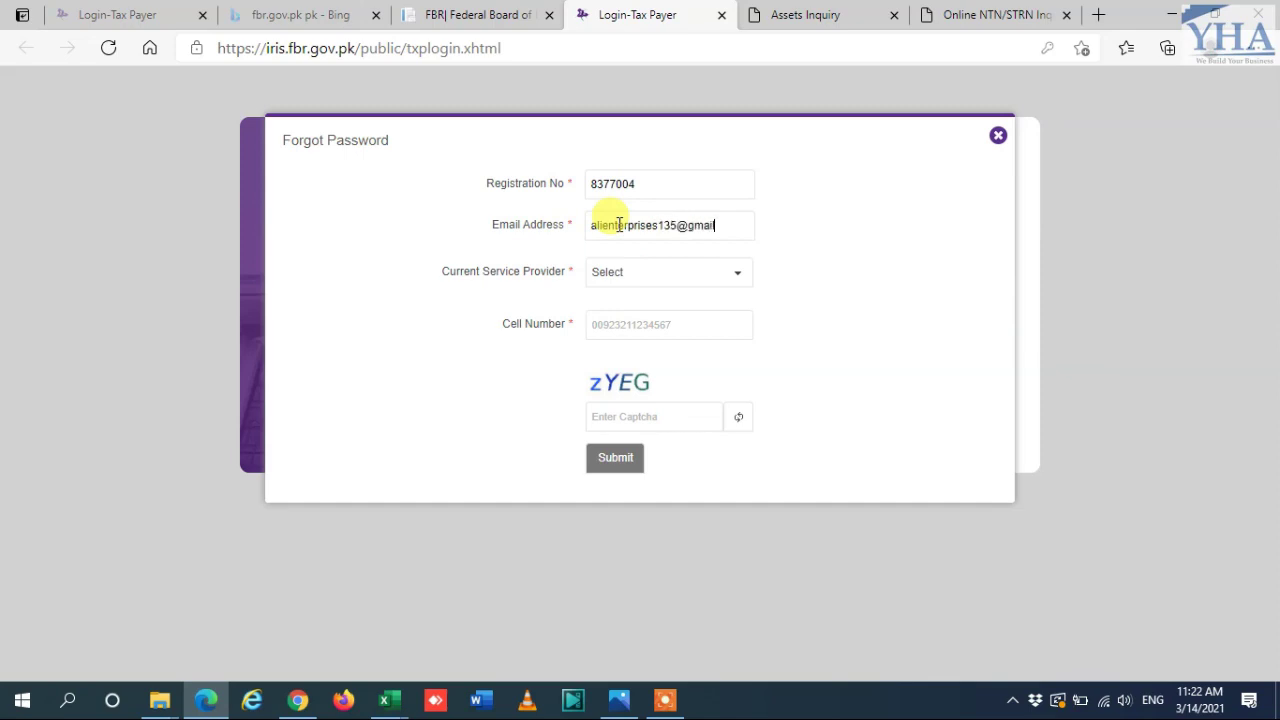
Step: Enter the account's e-mail address and choose Mobilink as the service provider
left_click(737, 274)
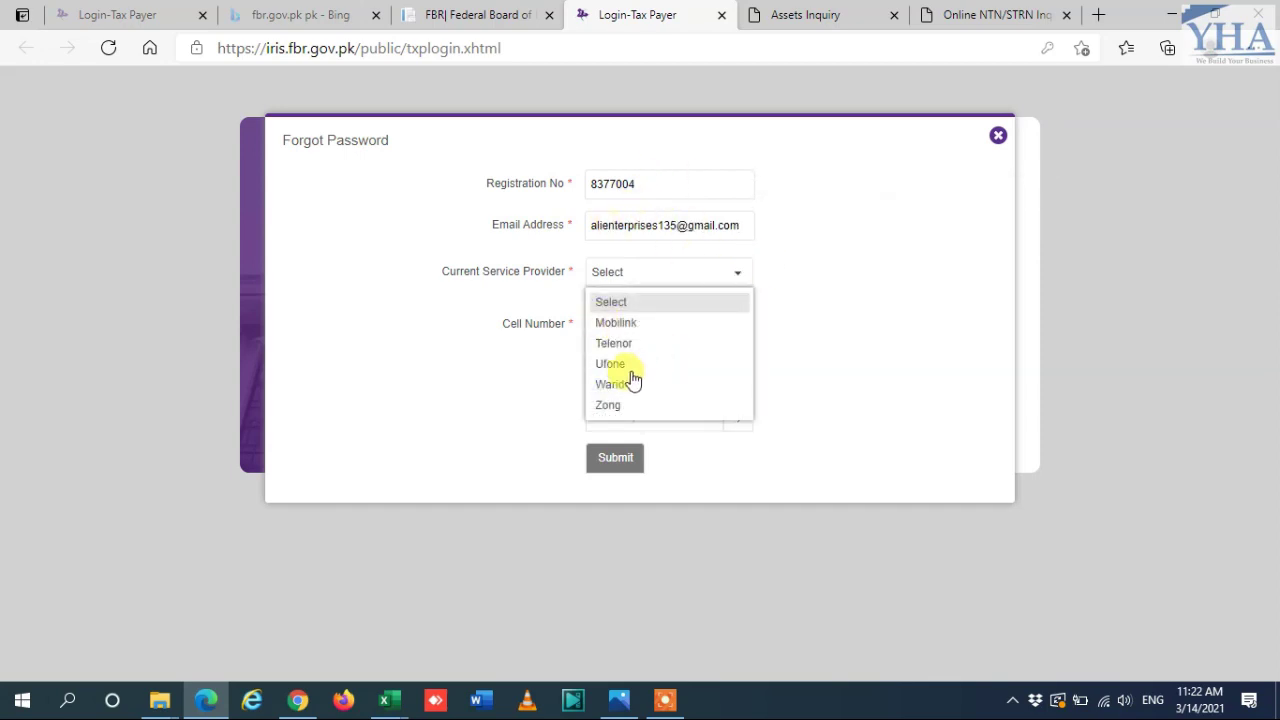
left_click(614, 323)
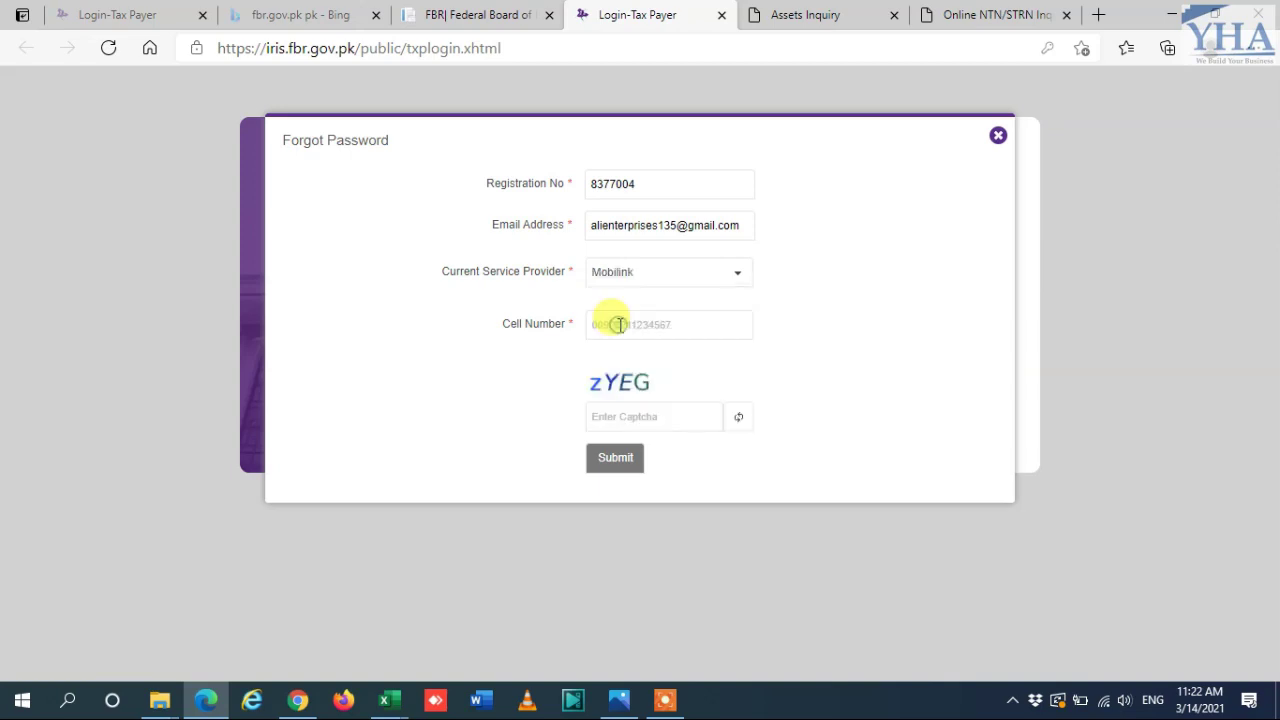
Step: Fill in the cell number and captcha, then submit to request verification codes
left_click(595, 322)
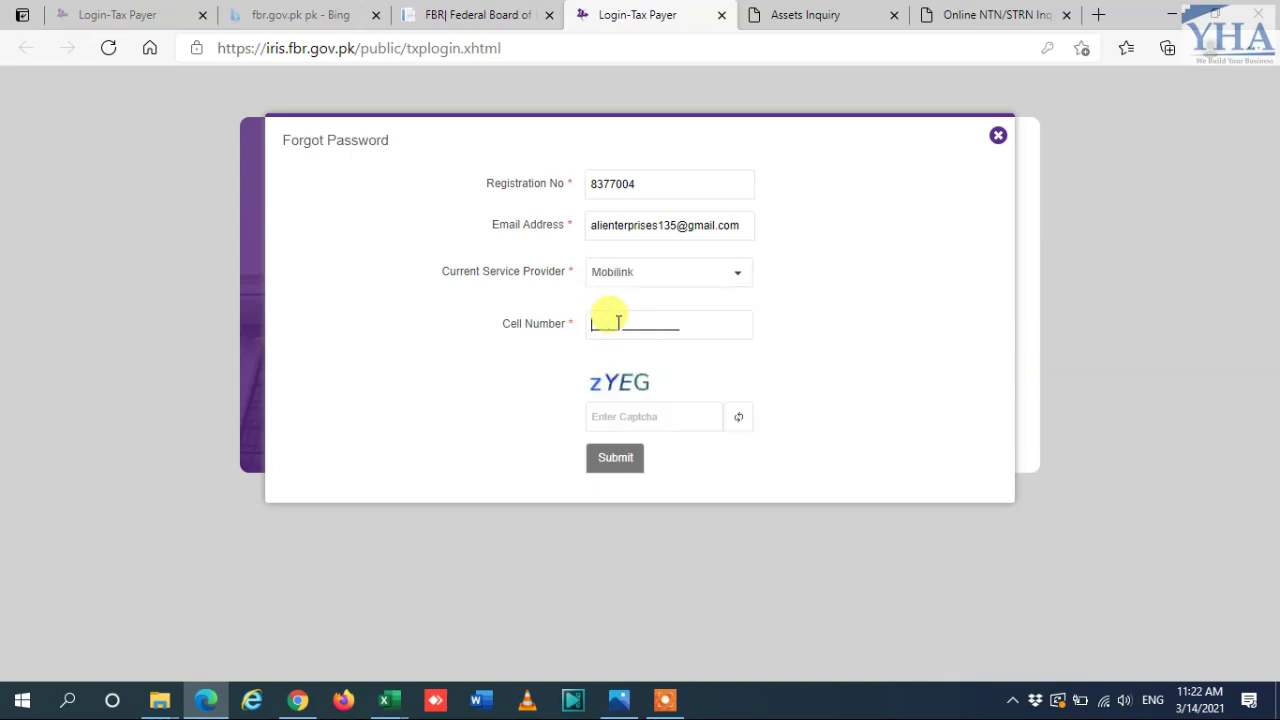
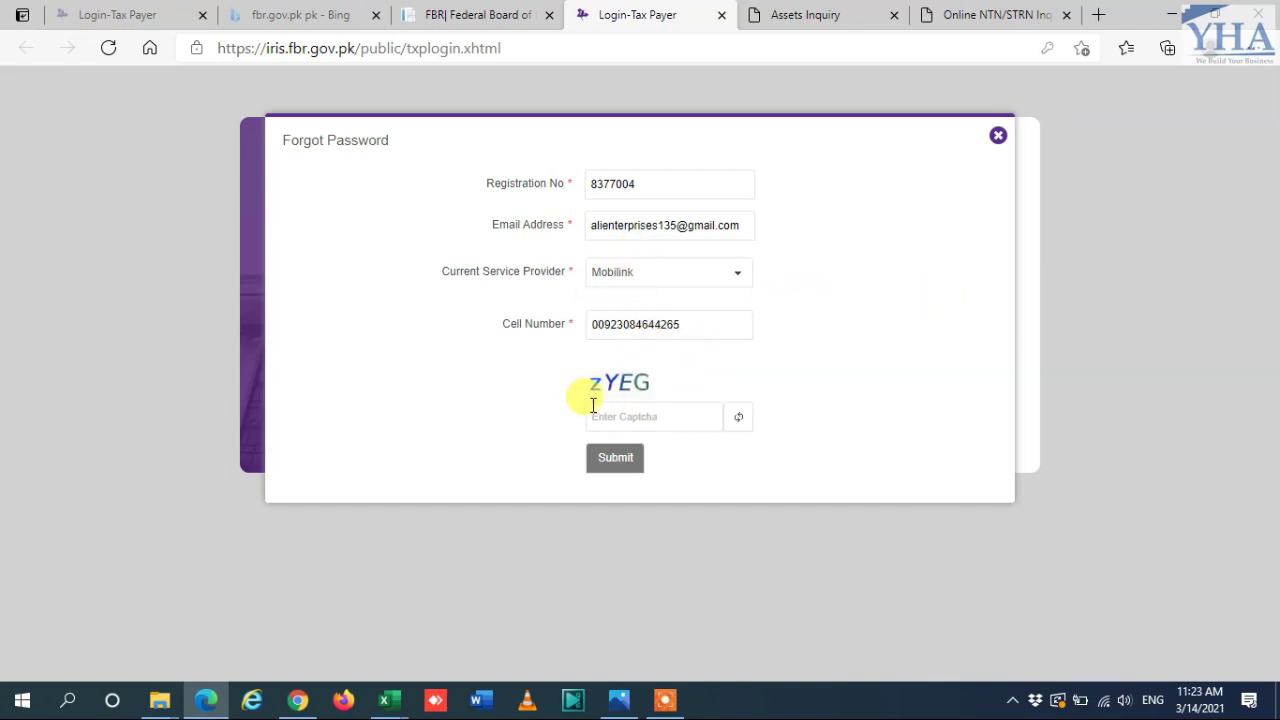
left_click(625, 420)
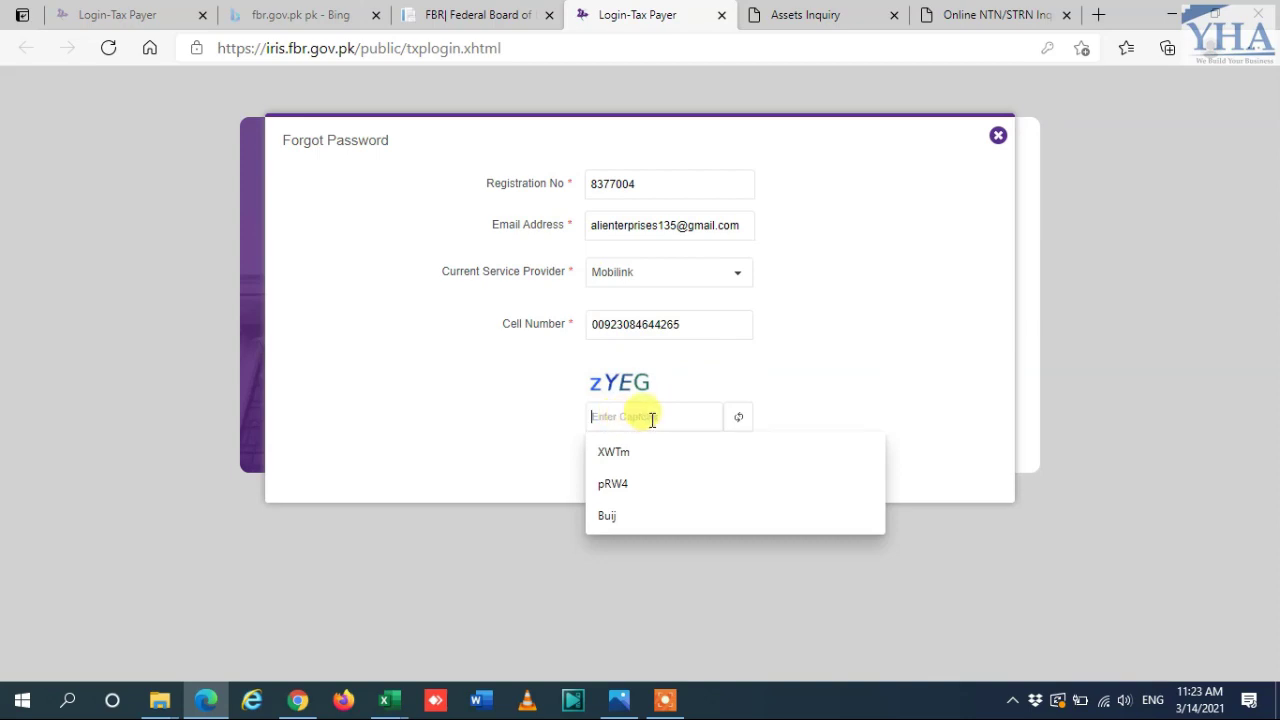
type("zY")
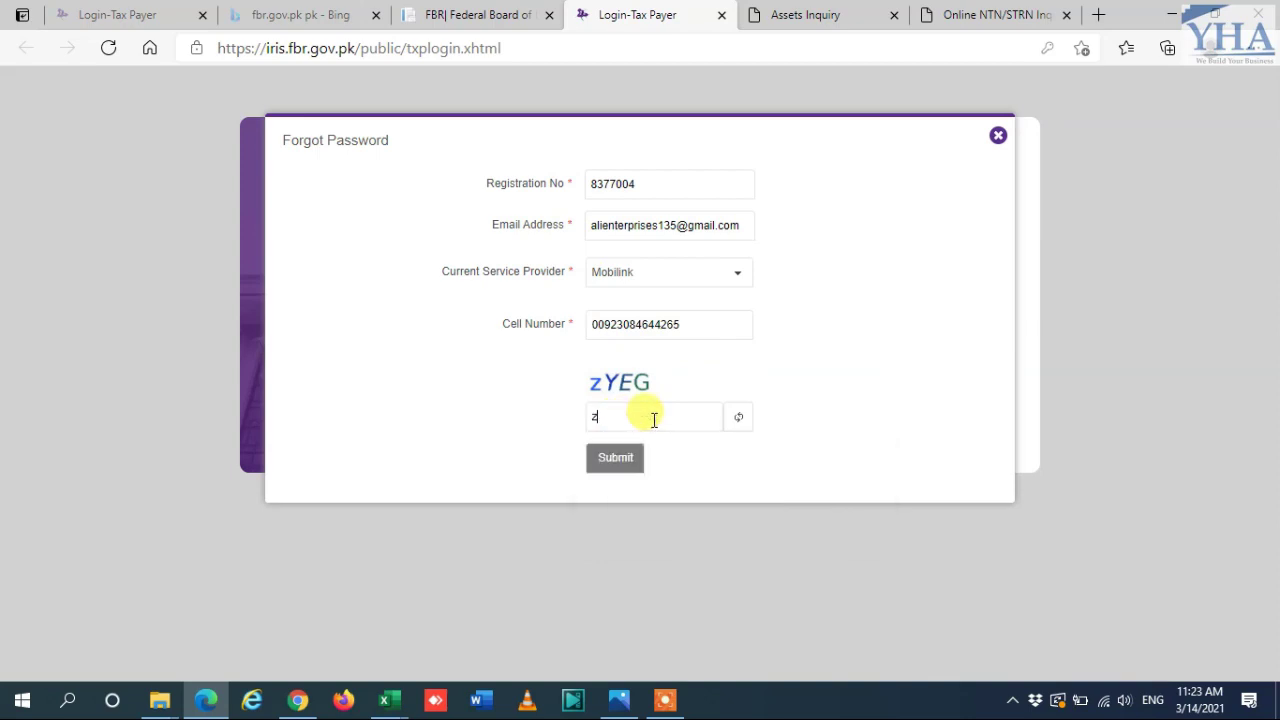
type("EG")
left_click(625, 457)
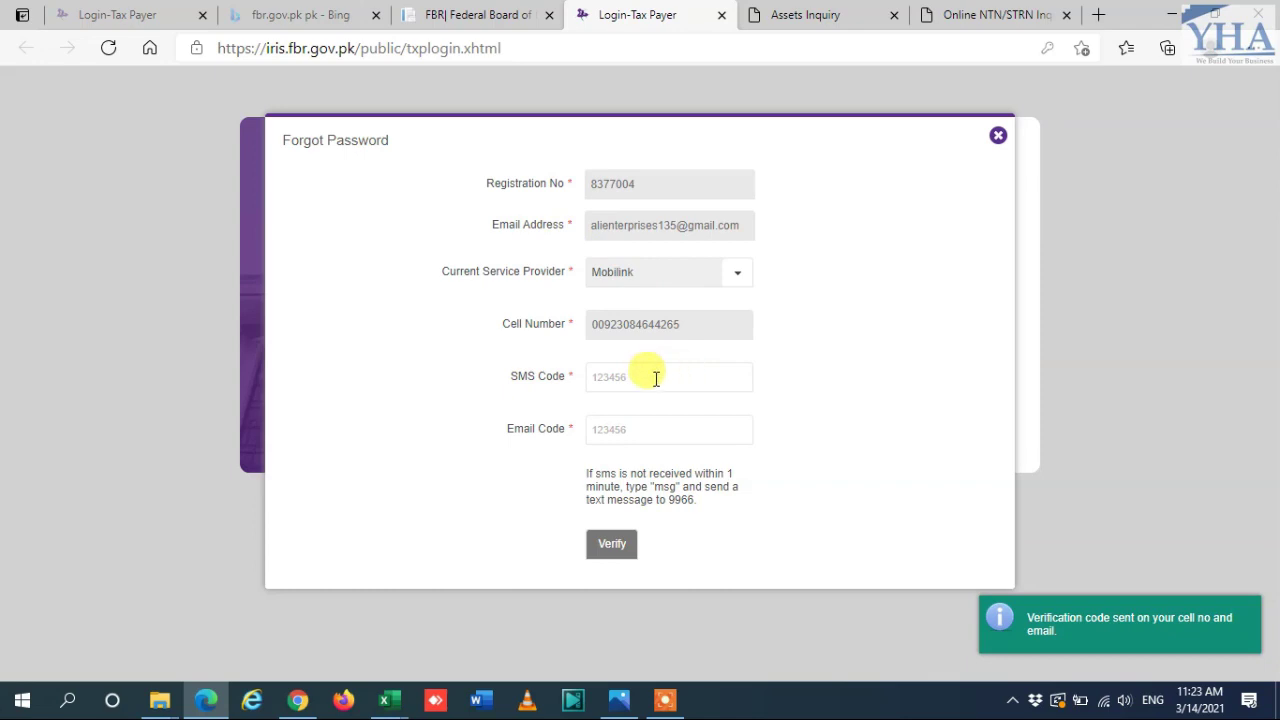
Step: Enter the received SMS and e-mail verification codes and verify them
left_click(654, 376)
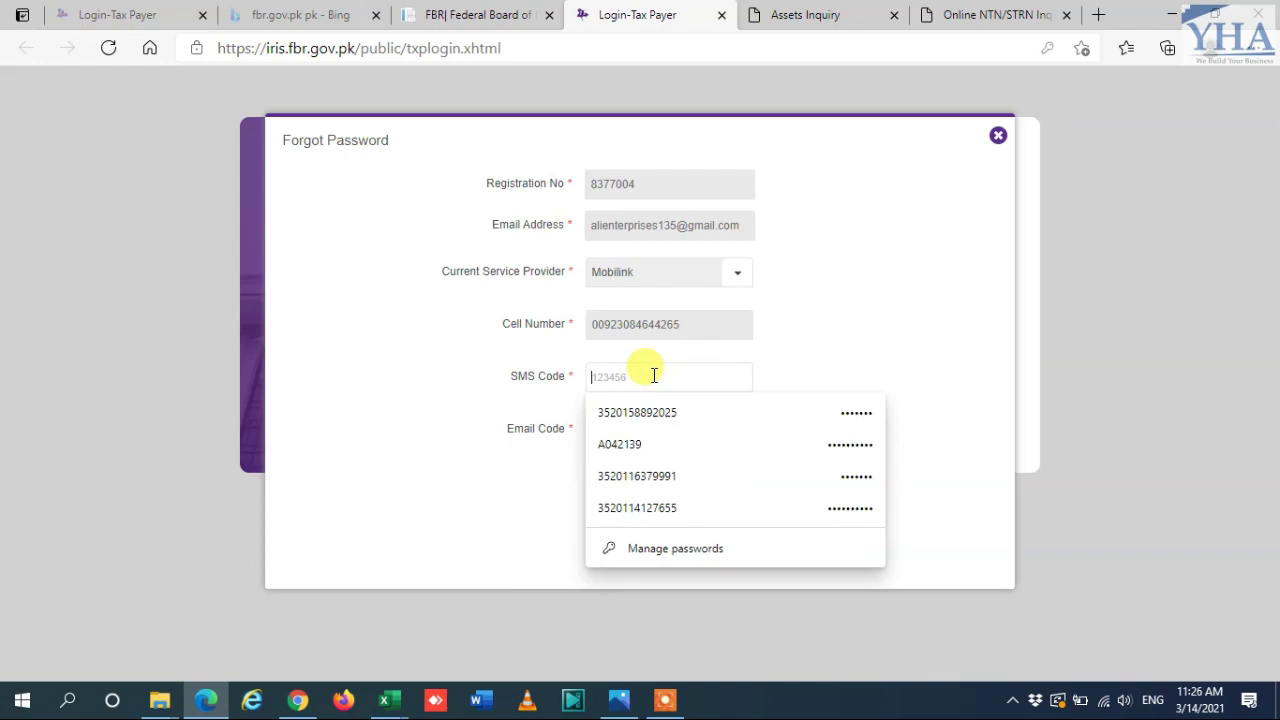
type("123")
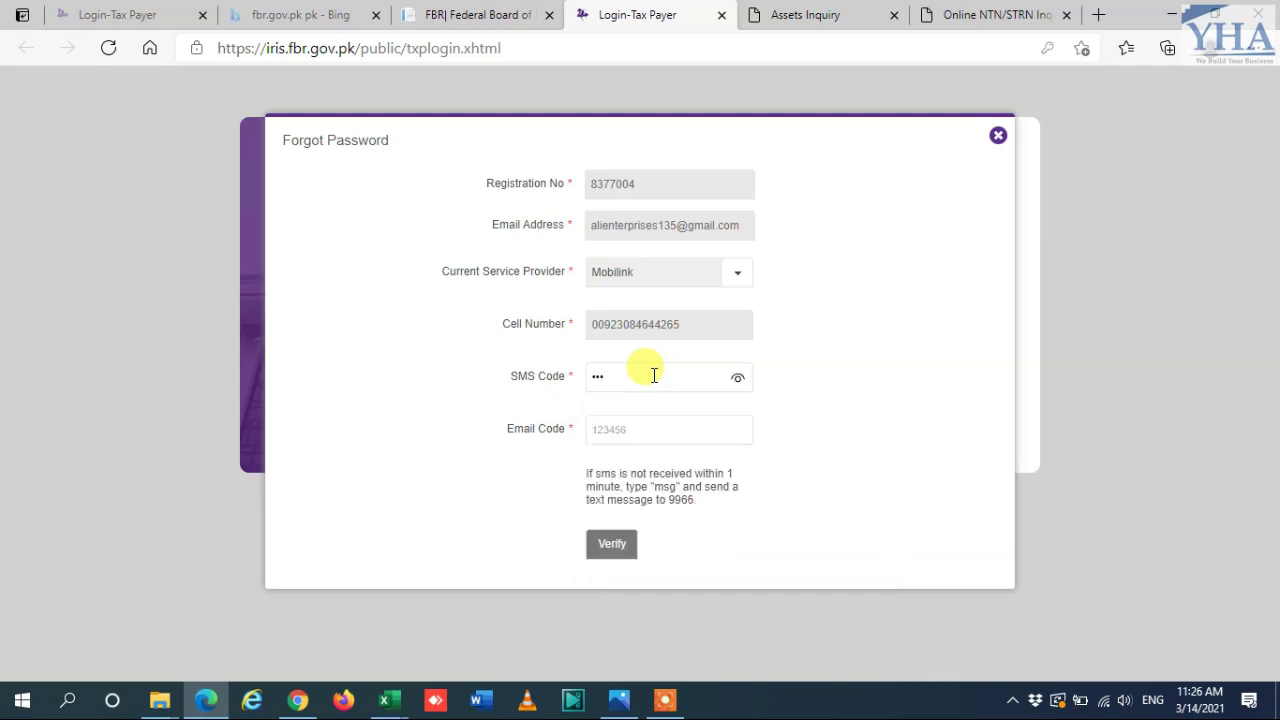
type("456")
key("Tab")
type("123456")
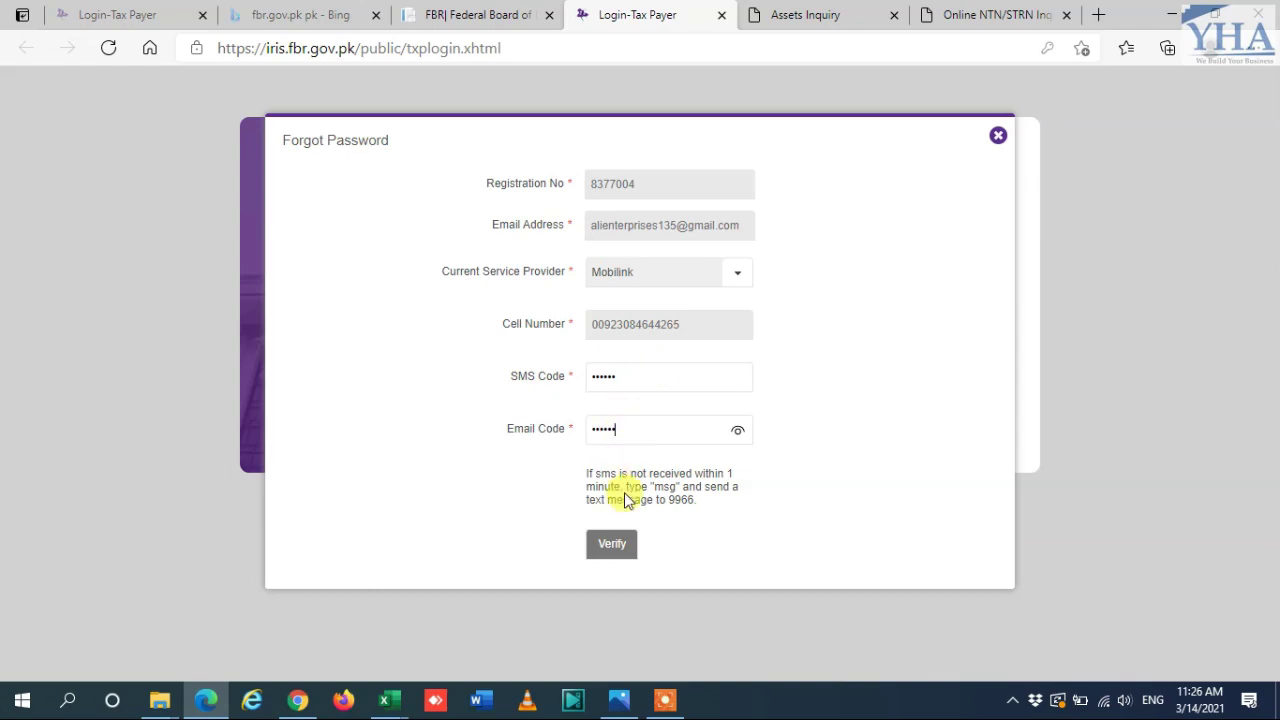
left_click(609, 548)
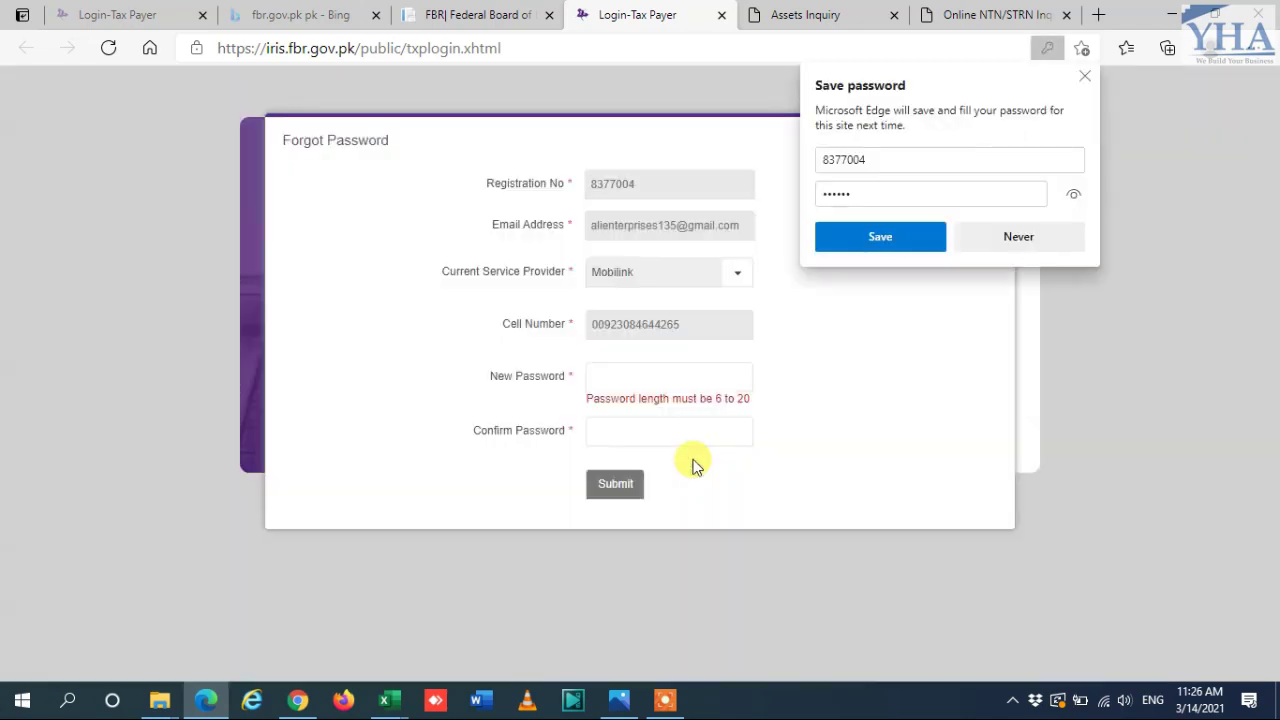
Step: Decline Edge's save-password prompt and dismiss the saved-password suggestions
left_click(1027, 236)
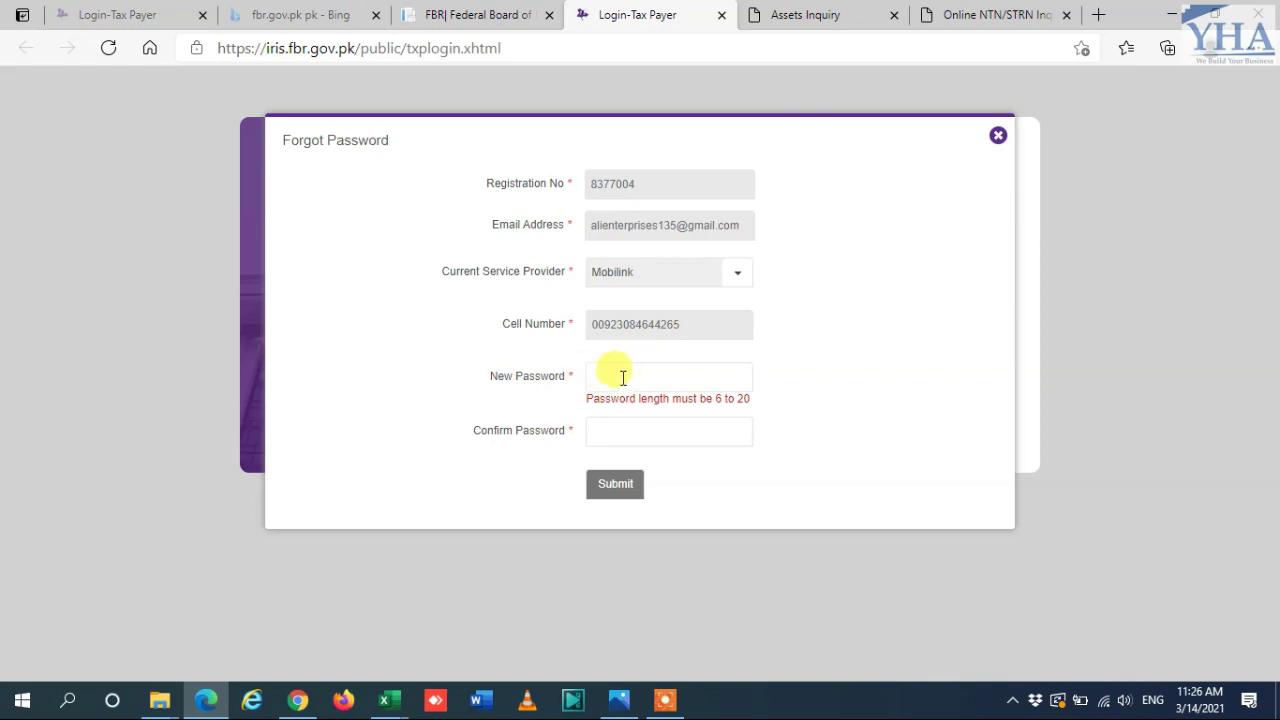
left_click(618, 375)
left_click(820, 366)
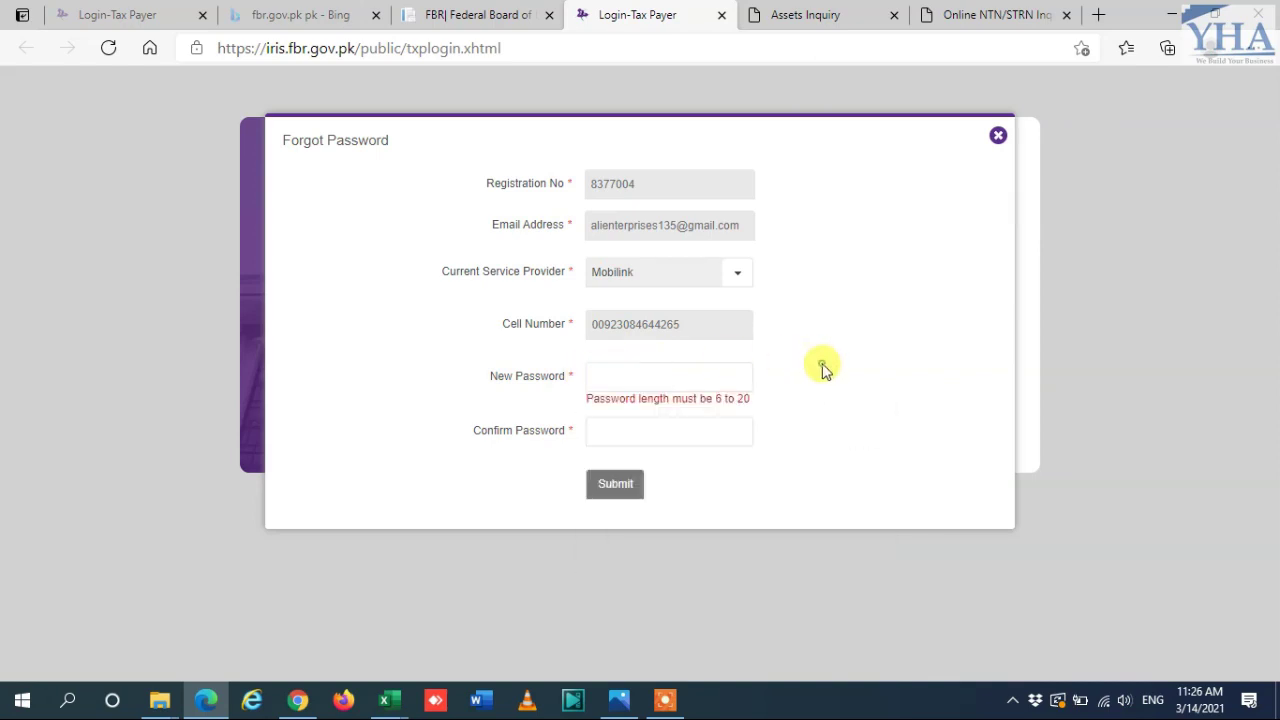
Step: Try the New and Confirm Password fields, then close the password reset form
left_click(606, 430)
left_click(638, 372)
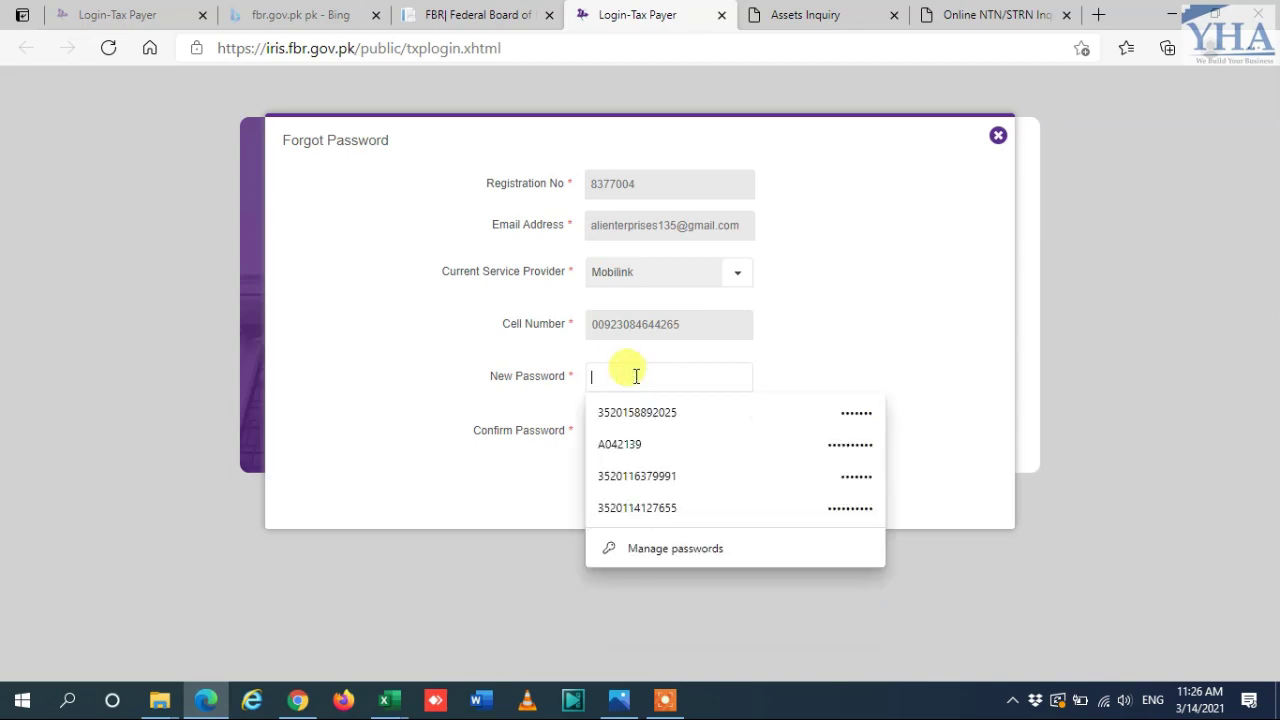
type("a")
key("BackSpace")
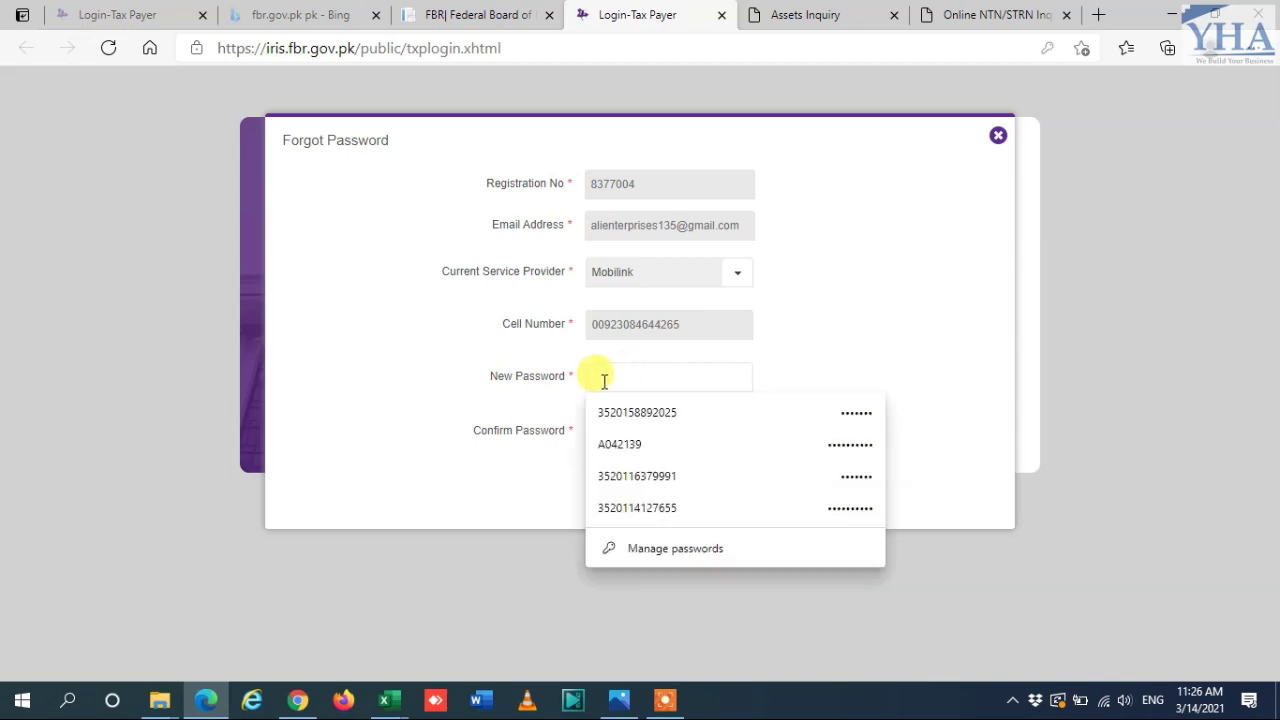
left_click(530, 428)
left_click(612, 487)
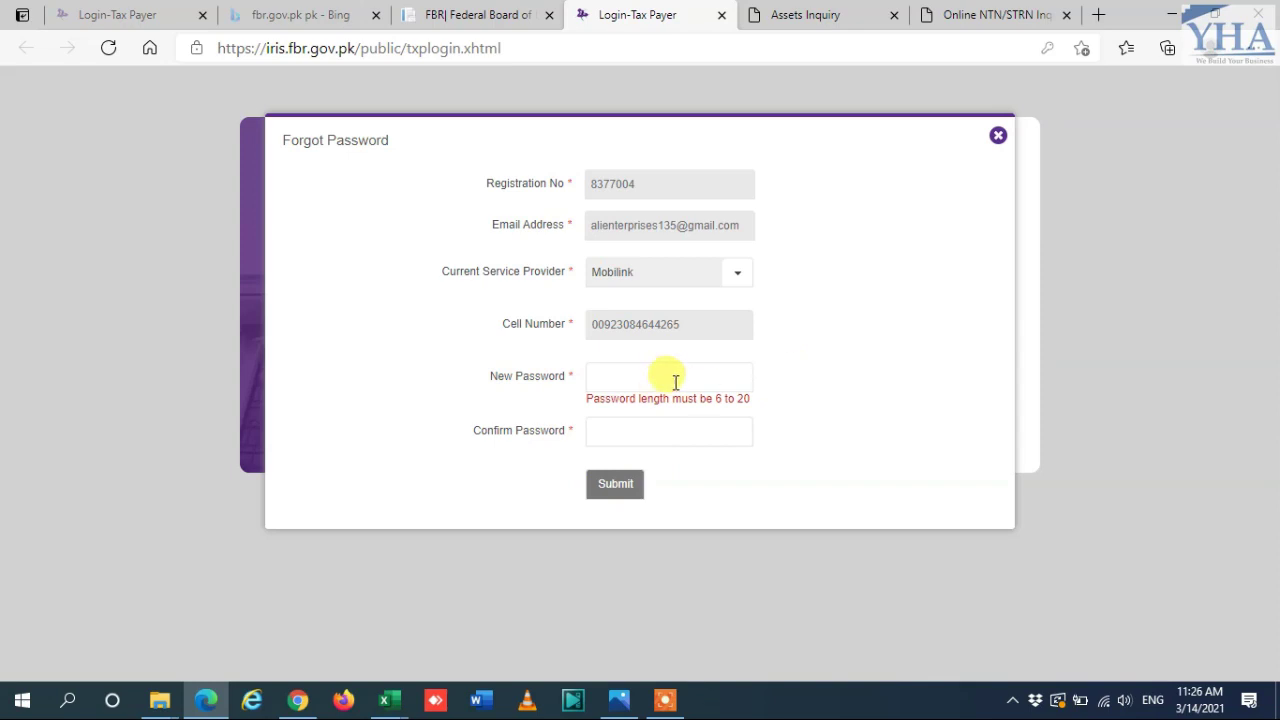
left_click(997, 139)
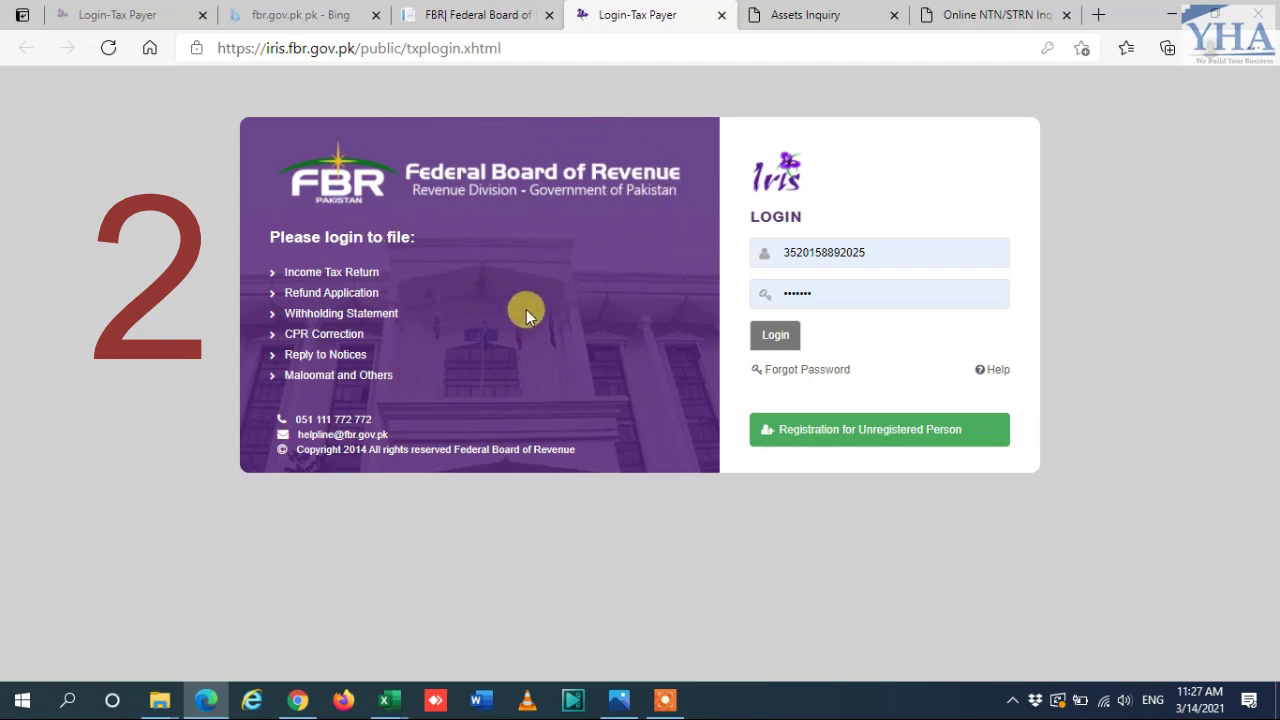
Step: Expand 'Maloomat and Others' and open the FBR-Maloomat (Assets Inquiry) tile
left_click(336, 383)
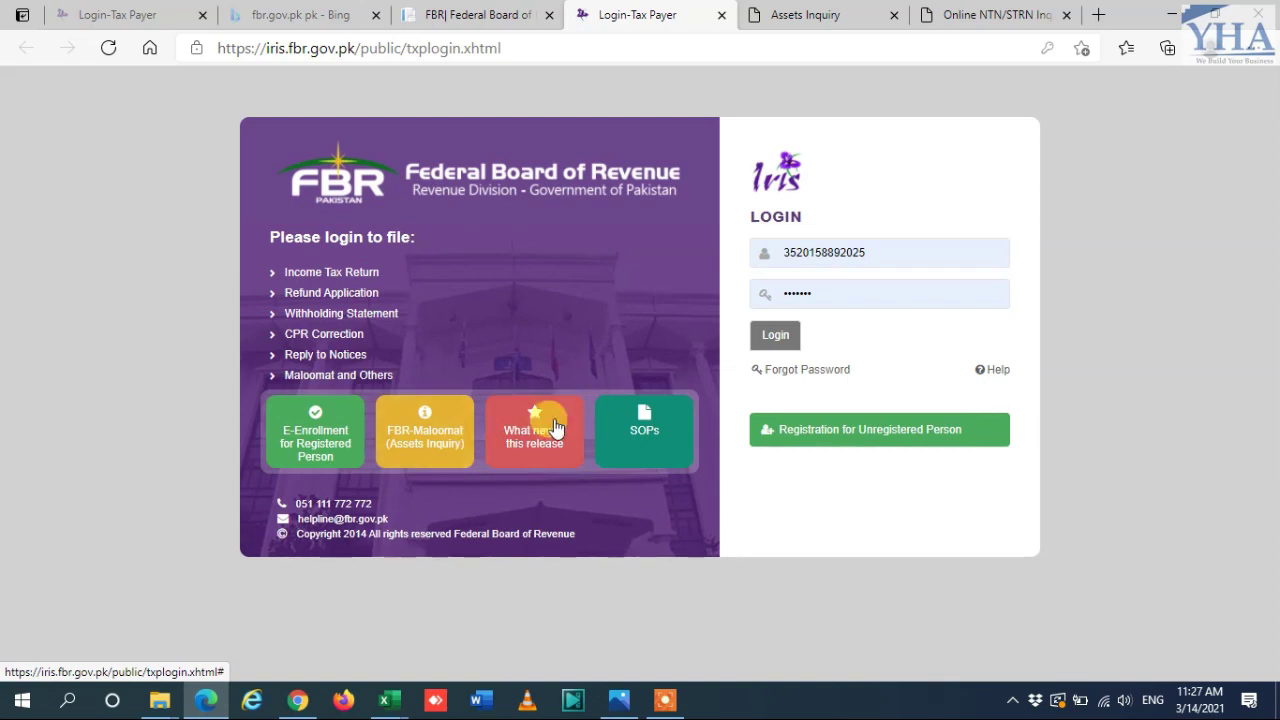
left_click(425, 436)
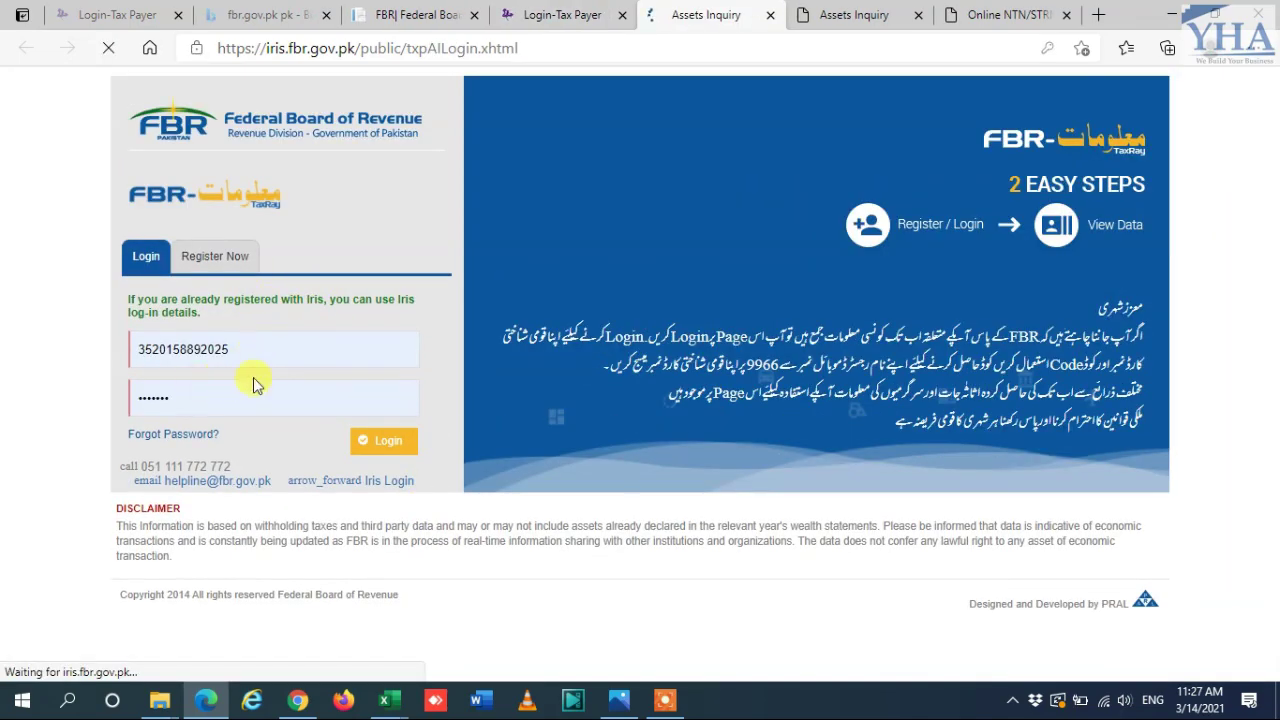
Step: Open Maloomat's Forgot Password form and enter the CNIC/NTN number
left_click(166, 440)
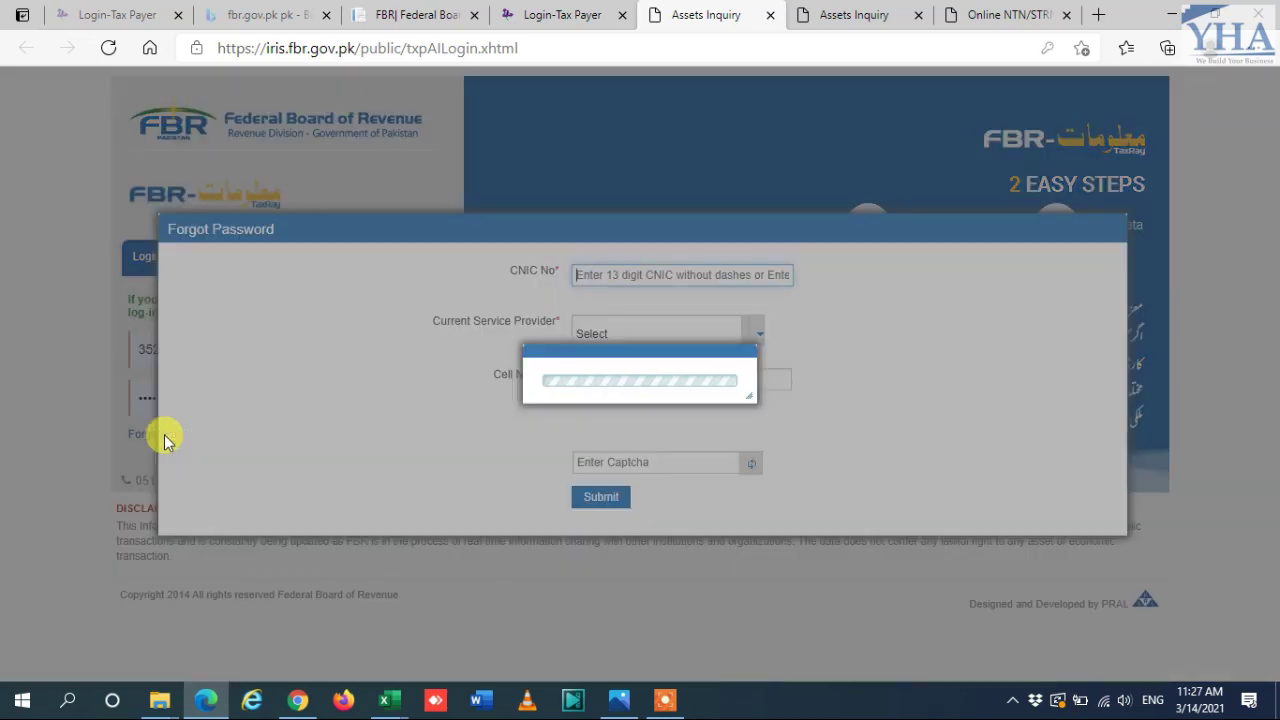
left_click(712, 278)
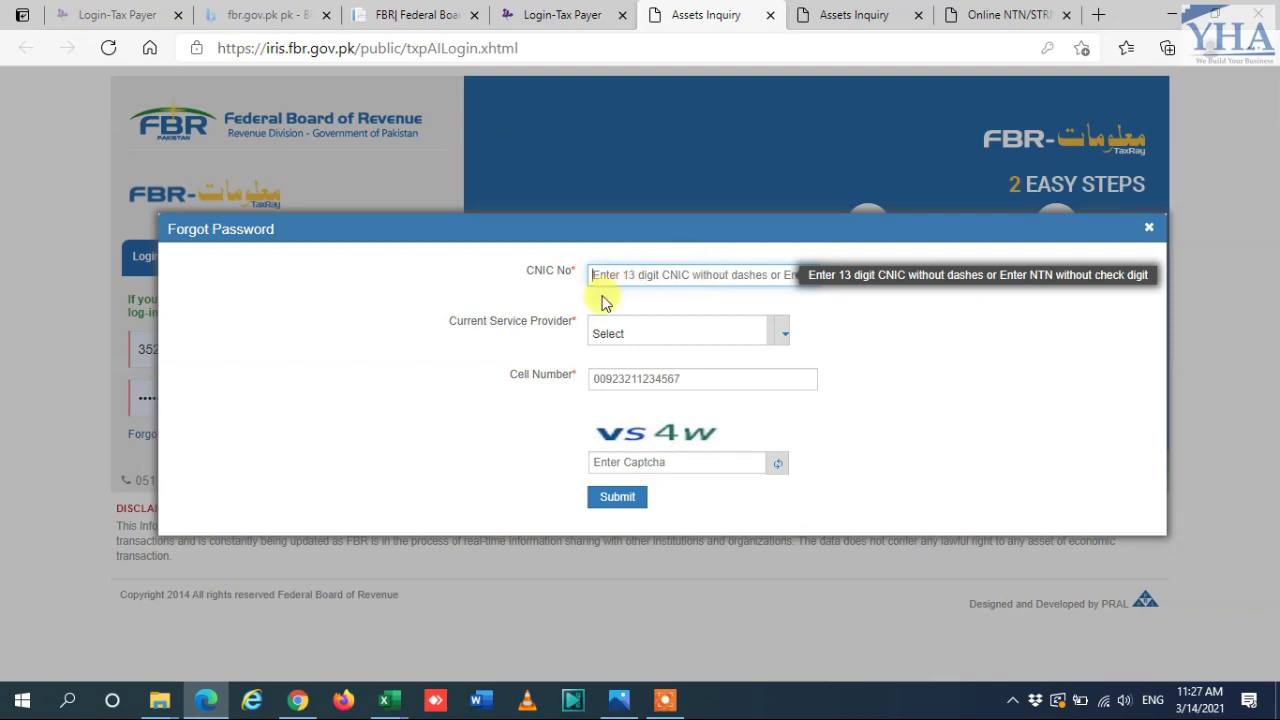
left_click(650, 283)
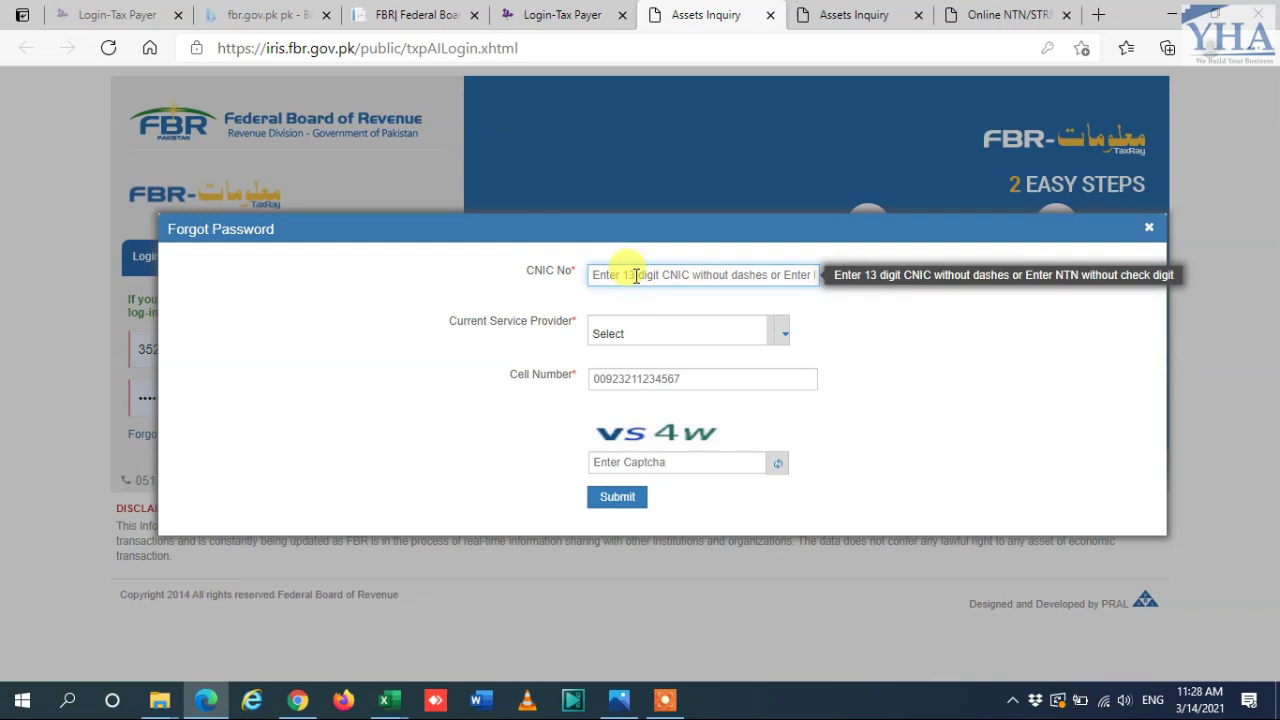
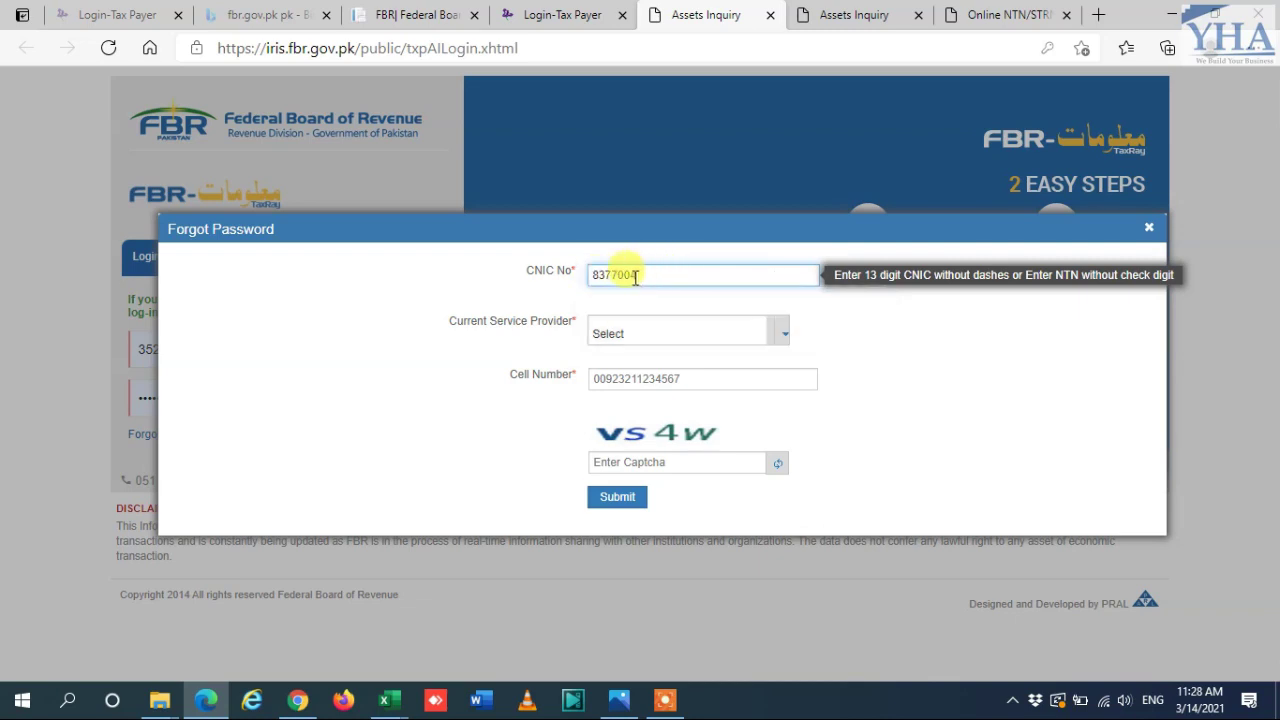
left_click_drag(624, 277, 651, 277)
Step: Choose Mobilink as the current service provider and enter the cell number
left_click(781, 333)
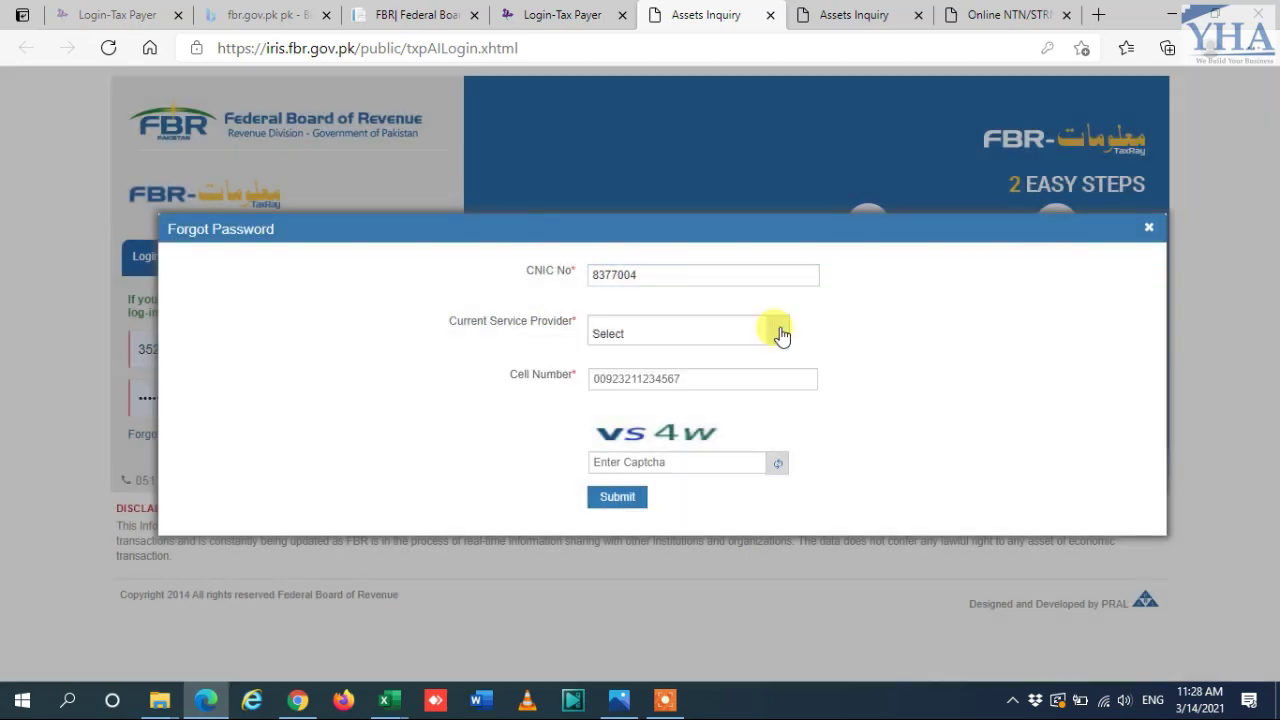
left_click(780, 330)
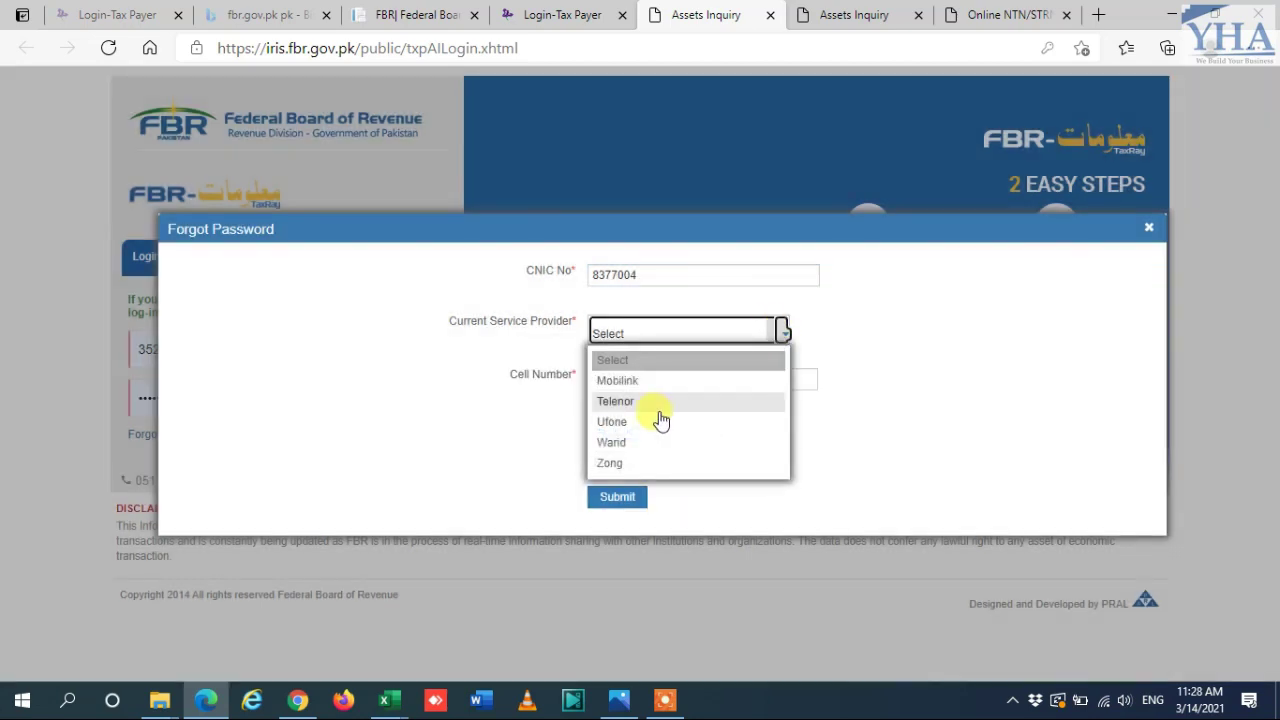
left_click(600, 380)
left_click(606, 374)
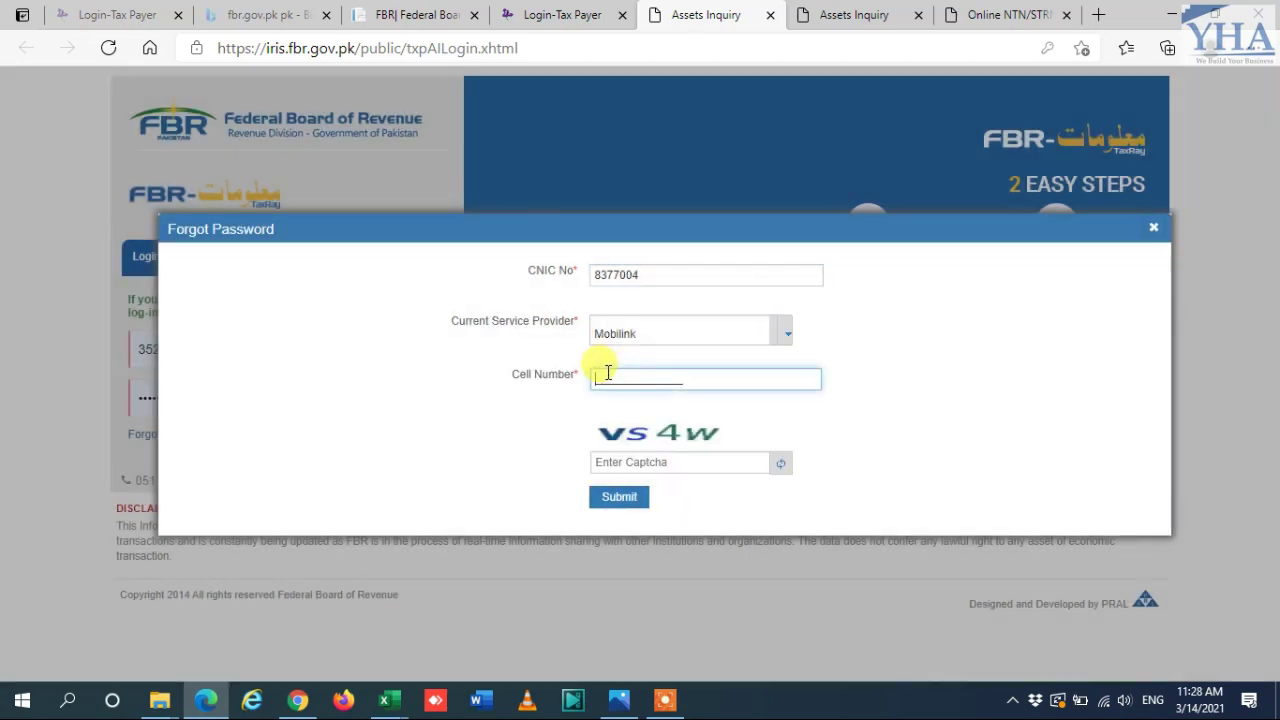
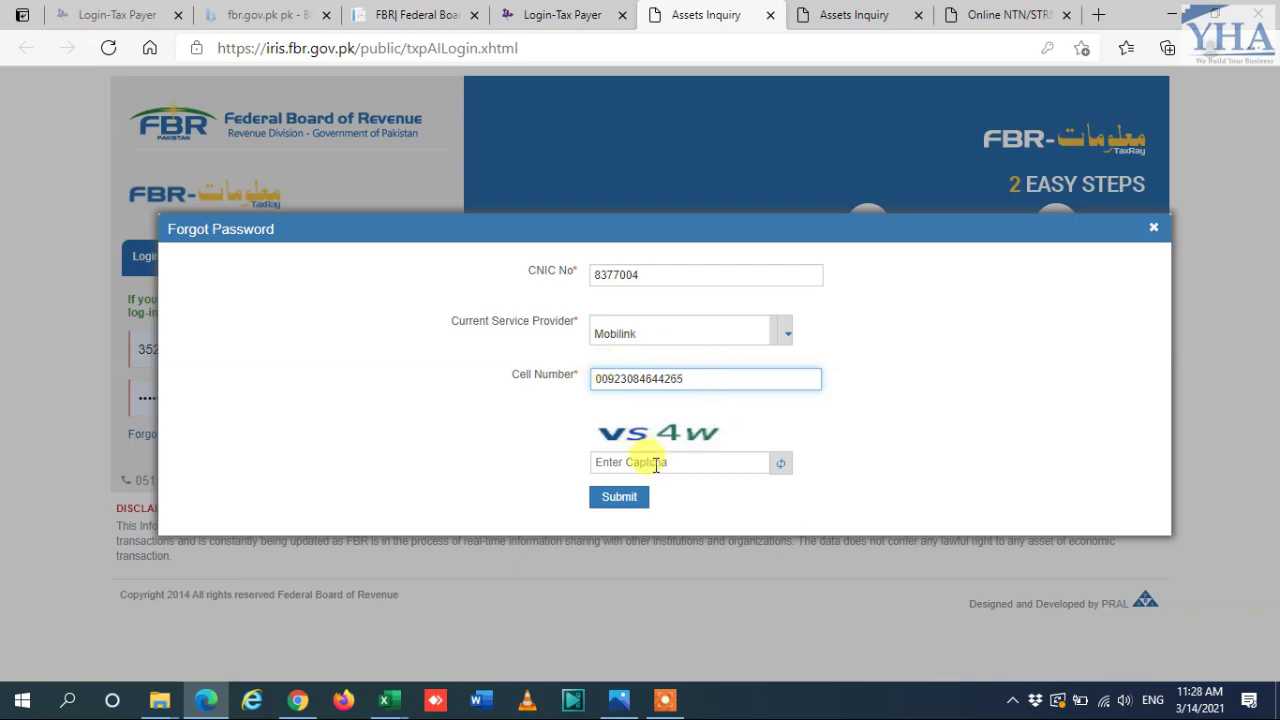
Step: Type the captcha text shown on the form, correcting its last character
left_click(650, 464)
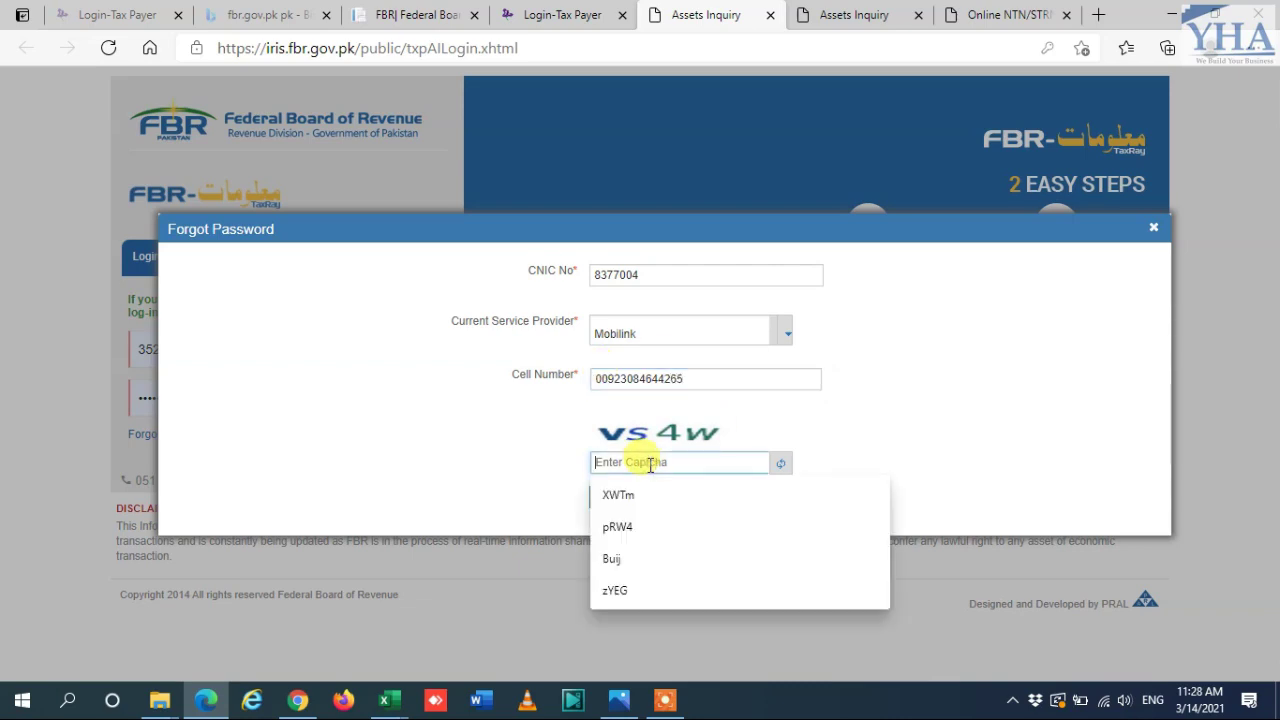
type("VS4")
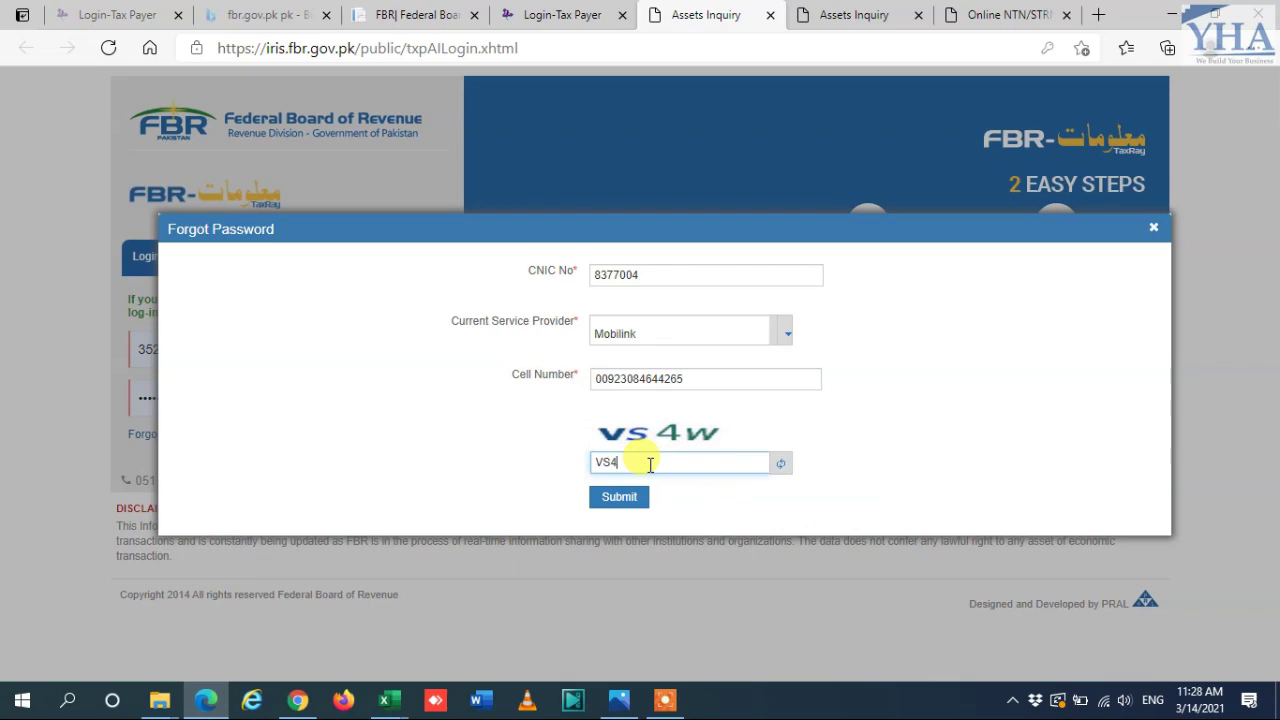
type("W")
key("BackSpace")
type("W")
Step: Submit the Maloomat reset request, enter the received SMS code, and verify it
left_click(609, 503)
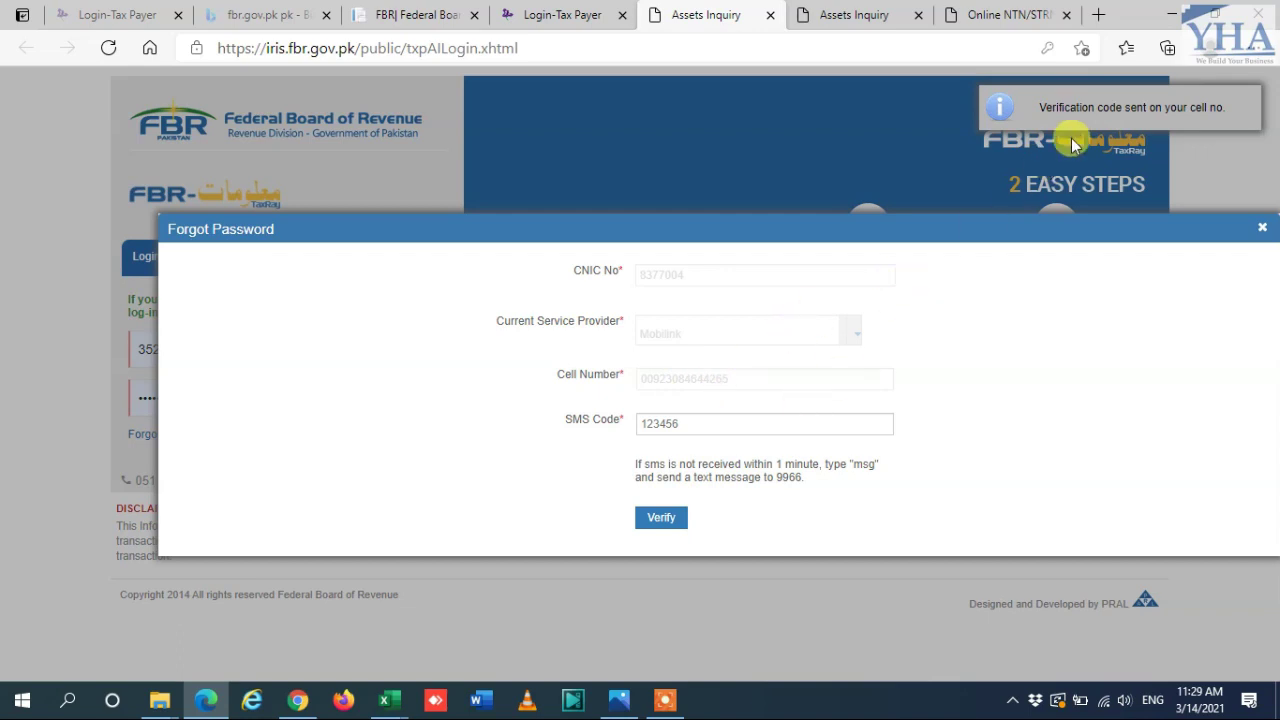
left_click(666, 429)
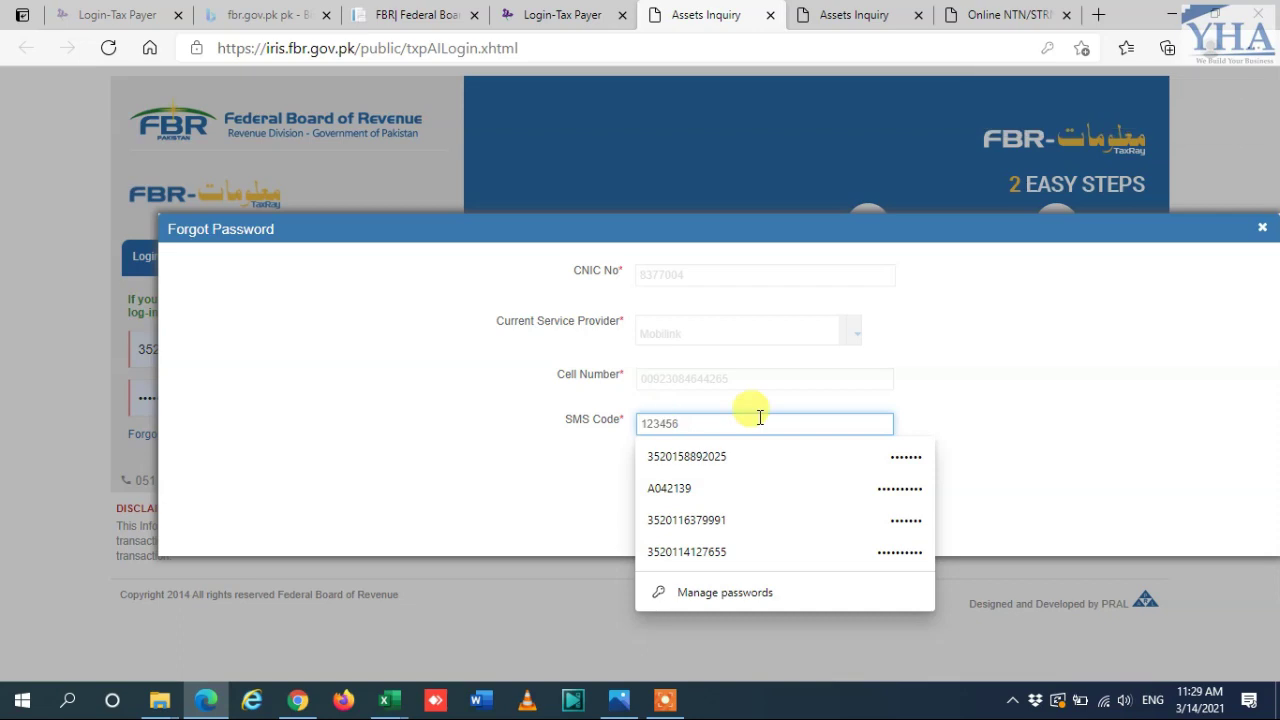
type("1")
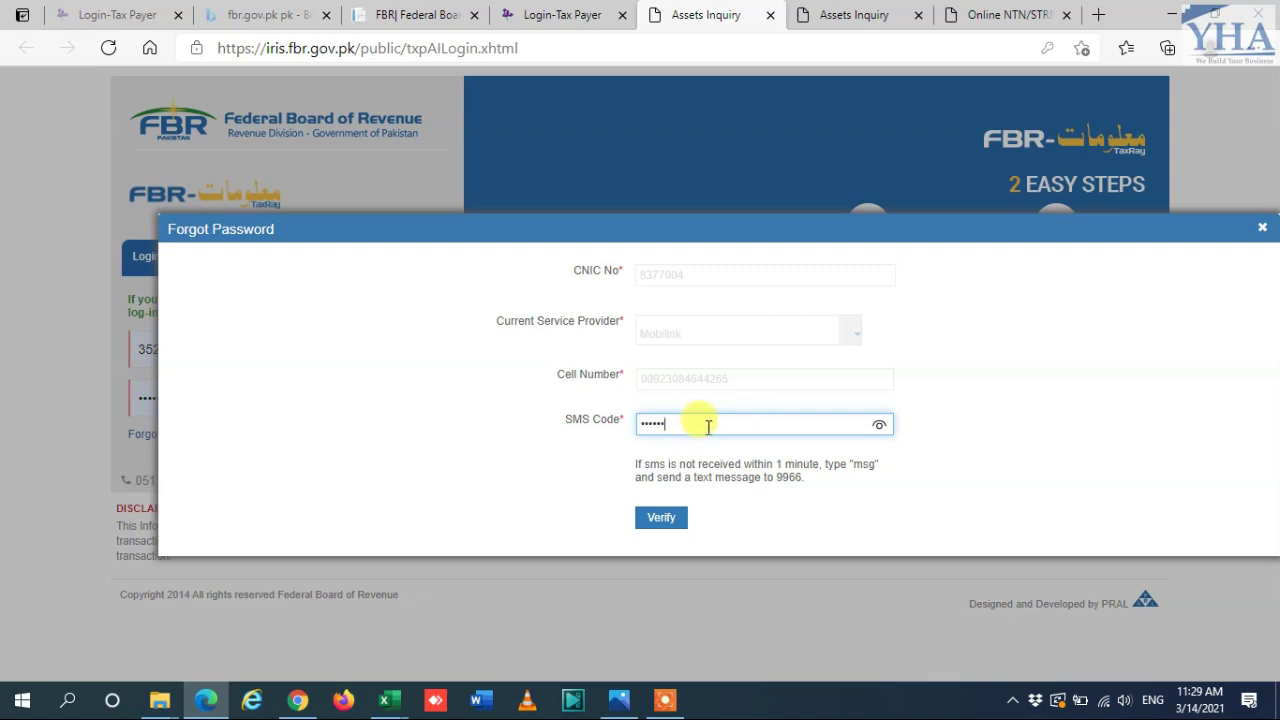
left_click(659, 520)
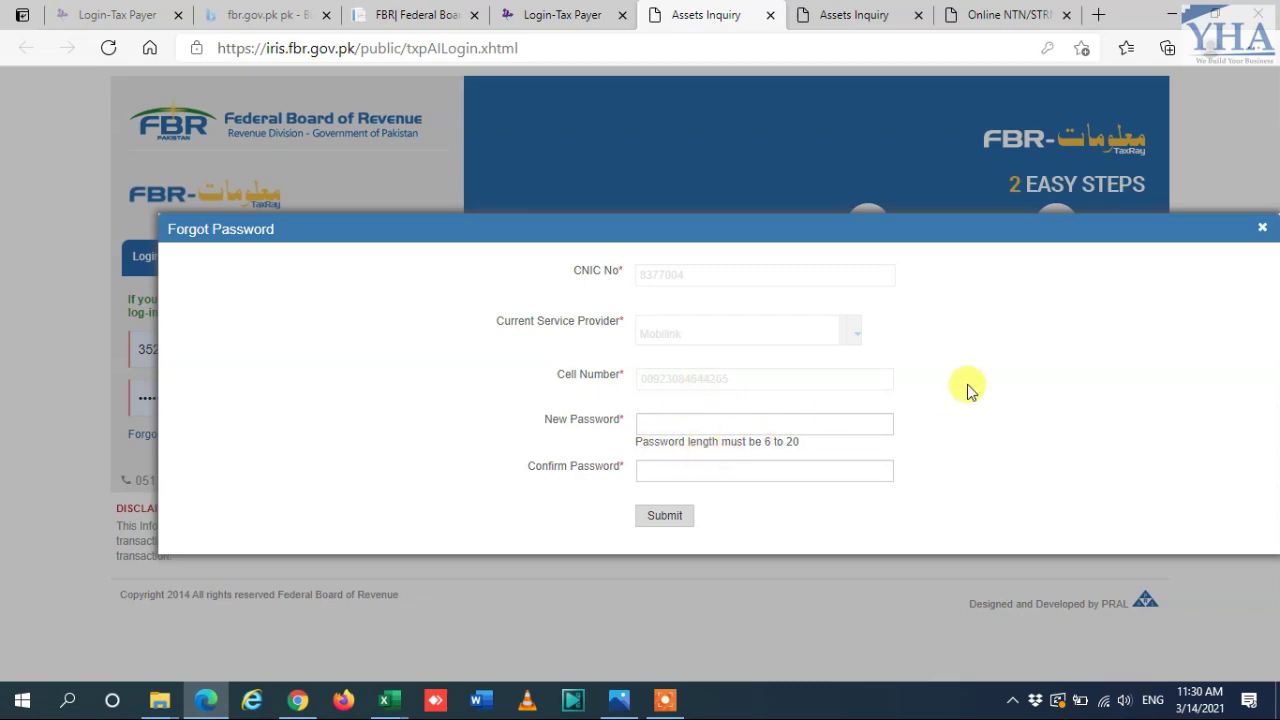
Step: Close the Maloomat Forgot Password dialog
left_click(1259, 231)
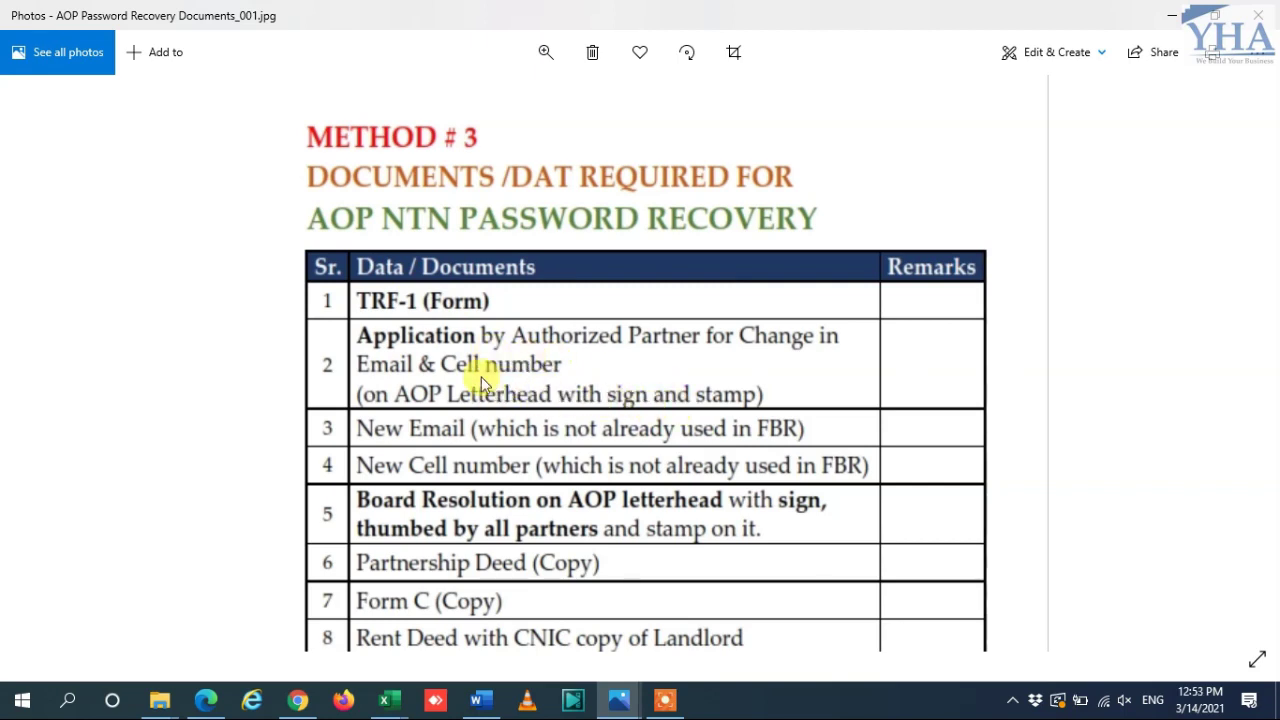
Step: Scroll and pan the AOP NTN checklist image down to show rows 9 through 12
scroll(457, 371, "down", 1)
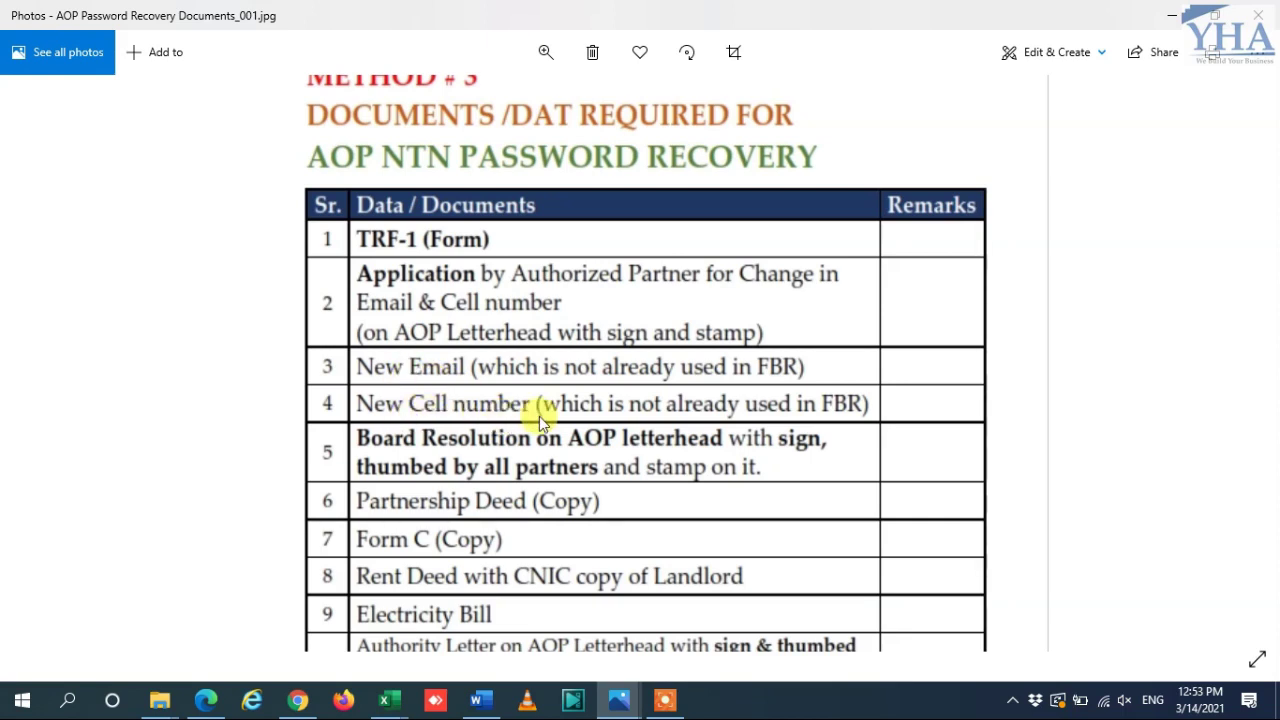
scroll(491, 437, "down", 1)
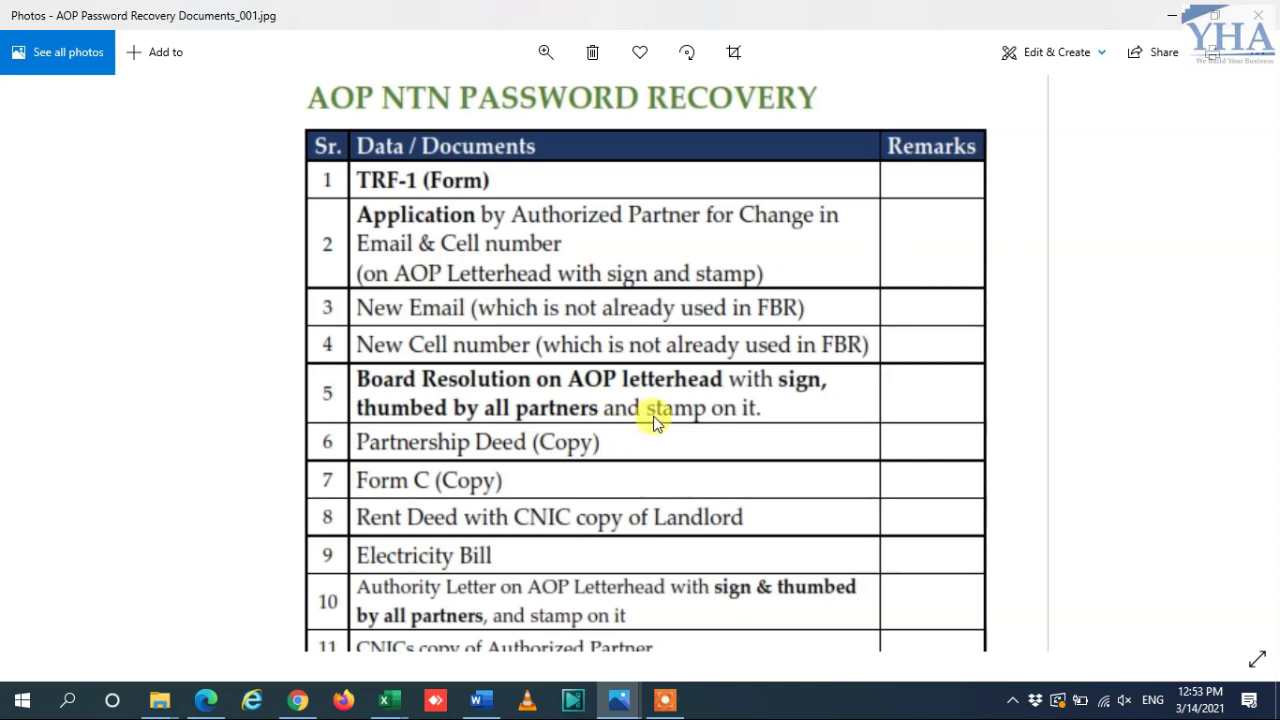
left_click_drag(637, 411, 617, 393)
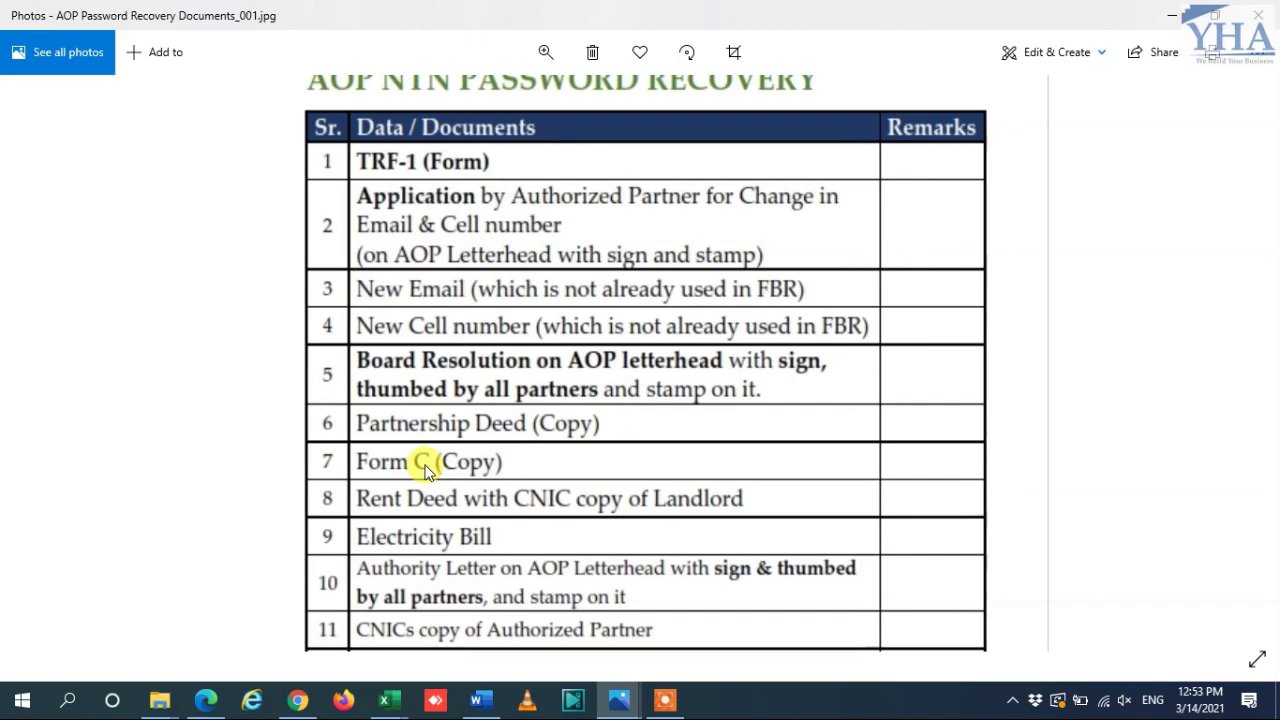
left_click_drag(450, 507, 445, 470)
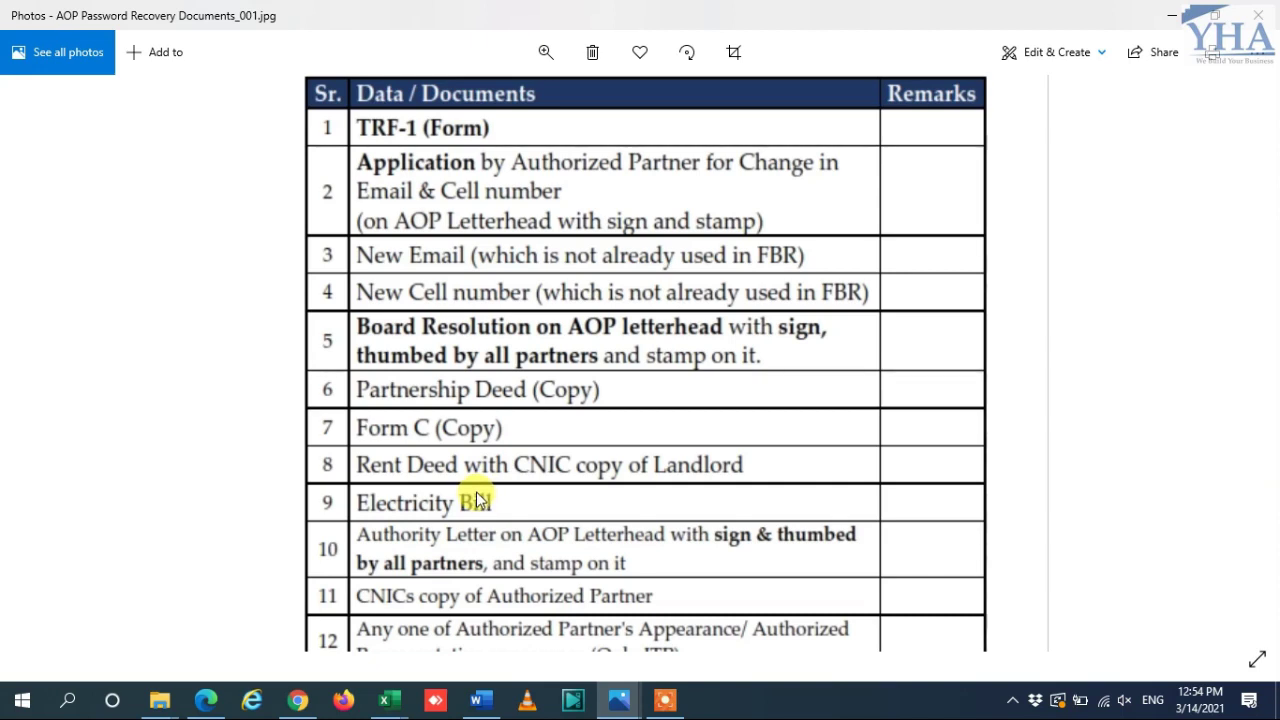
left_click_drag(476, 493, 466, 460)
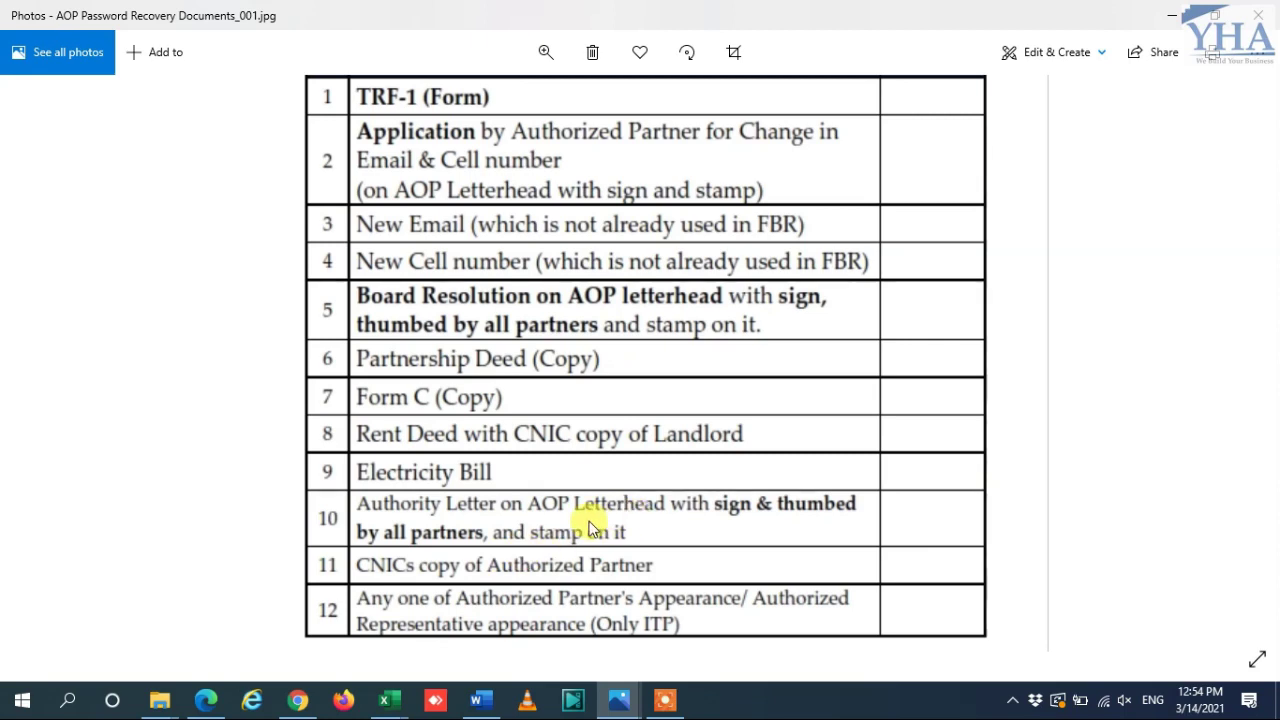
scroll(575, 510, "down", 1)
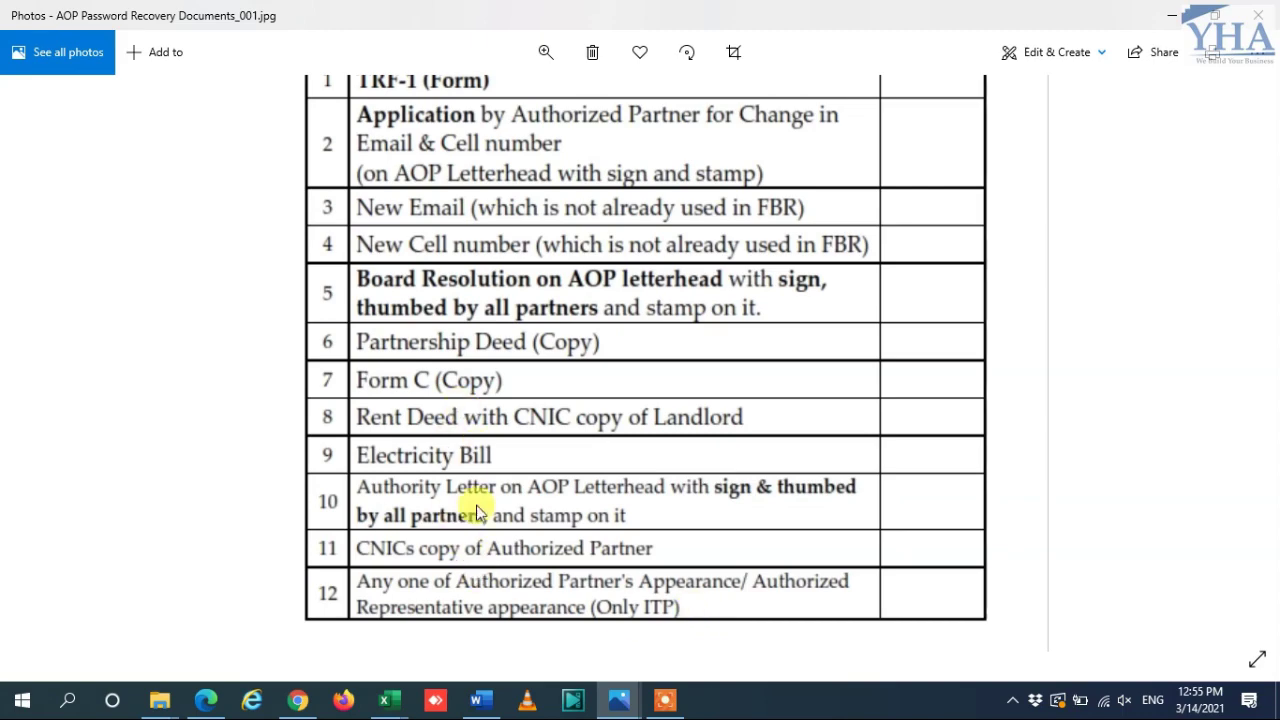
Step: Scroll through the password-recovery checklist to rows 11–12, then advance from Queries.jpg to Thank you.jpg
scroll(523, 291, "up", 2)
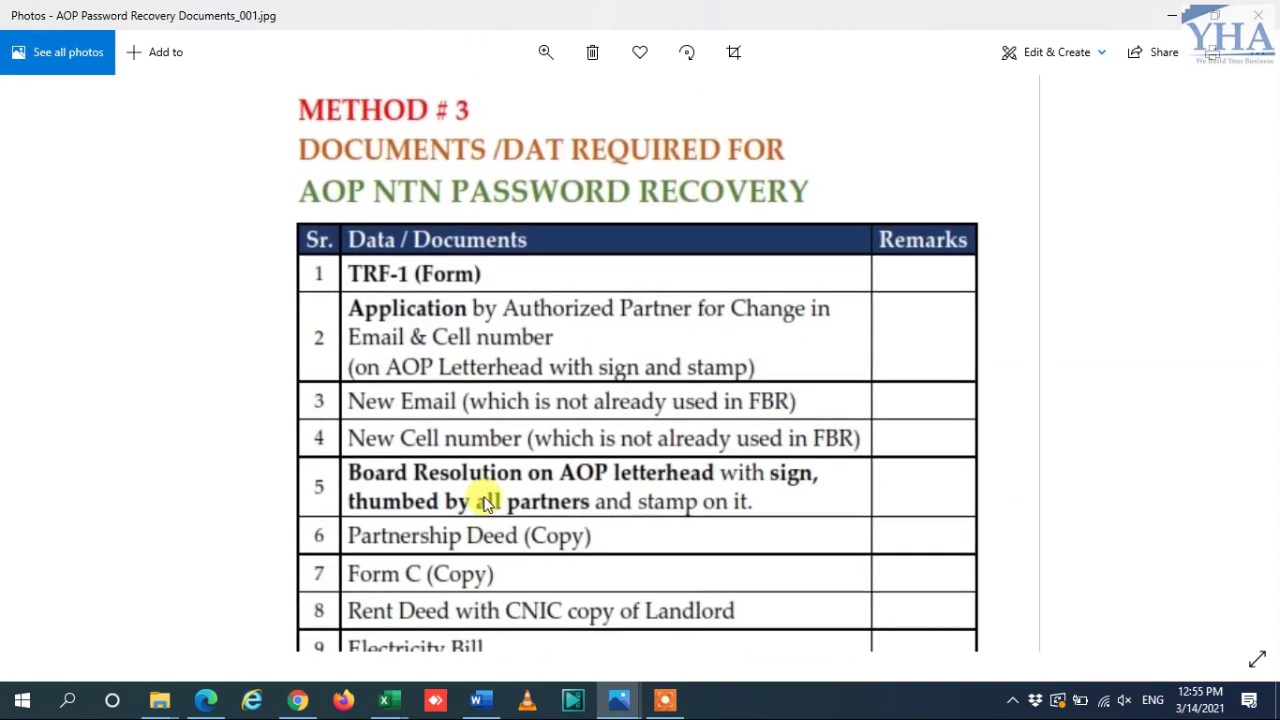
scroll(462, 340, "down", 2)
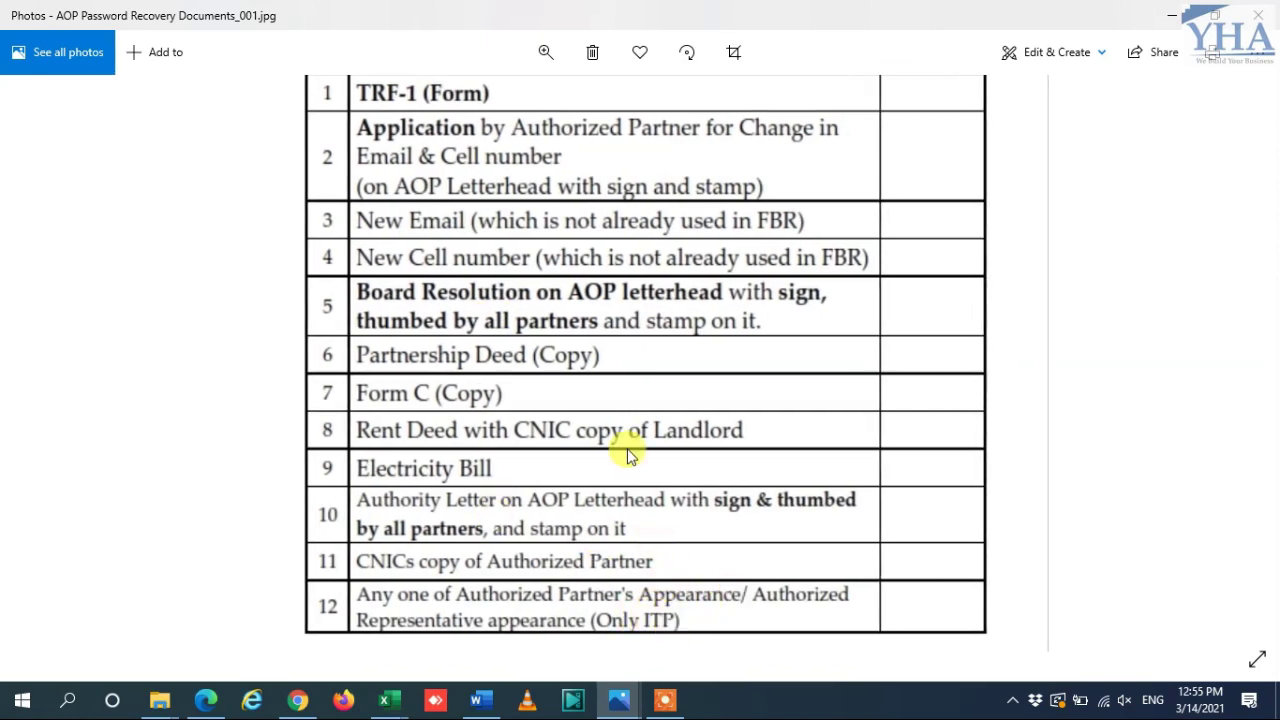
scroll(624, 469, "up", 1)
scroll(623, 478, "down", 1)
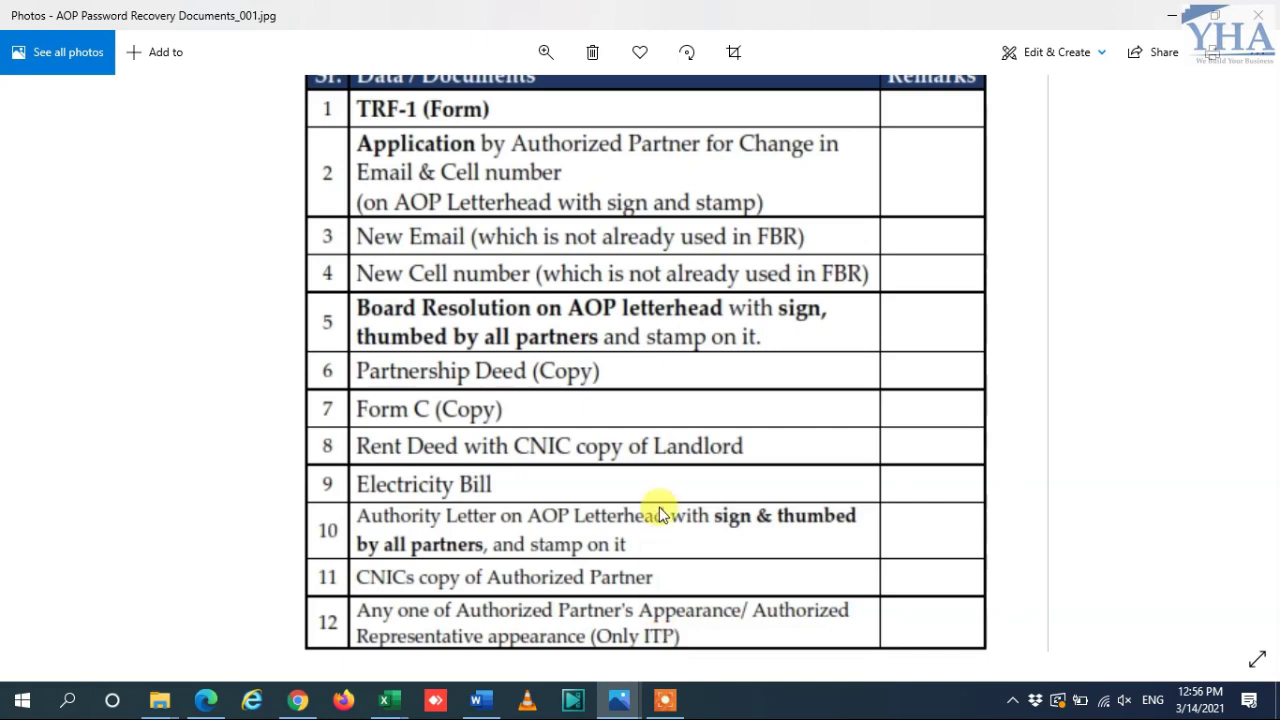
left_click_drag(660, 515, 620, 604)
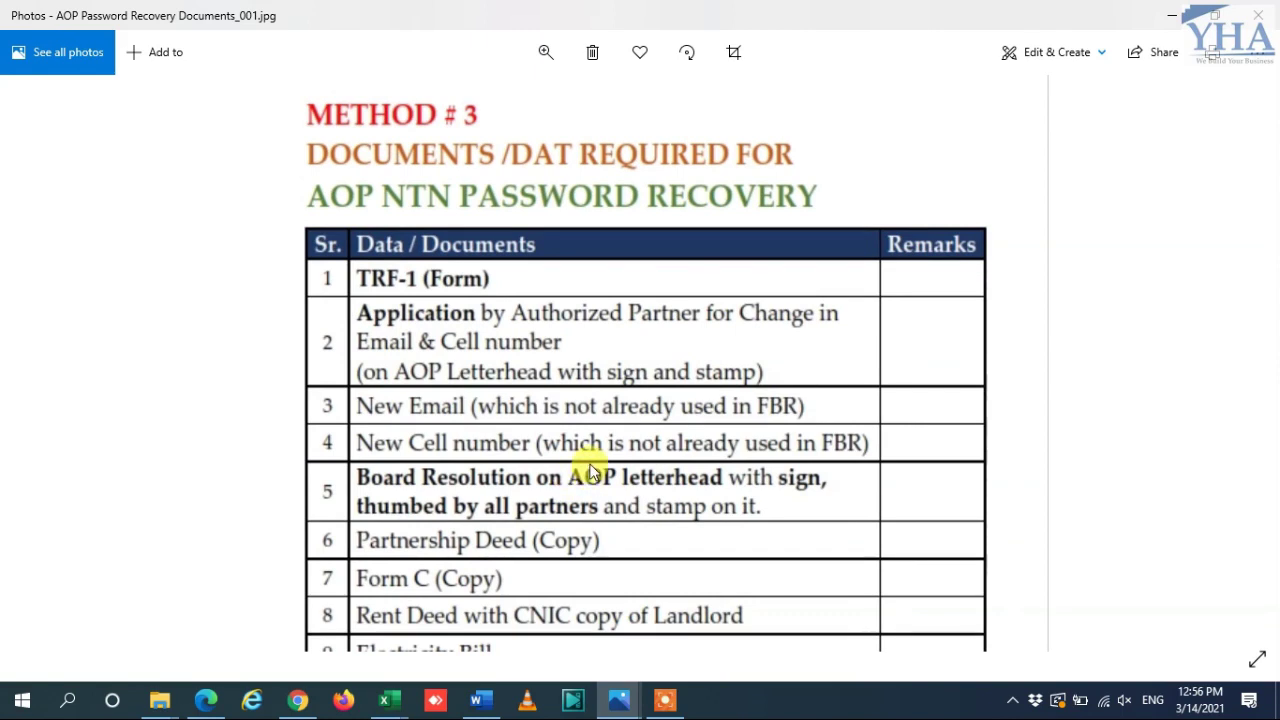
left_click_drag(592, 470, 591, 373)
left_click_drag(574, 486, 559, 342)
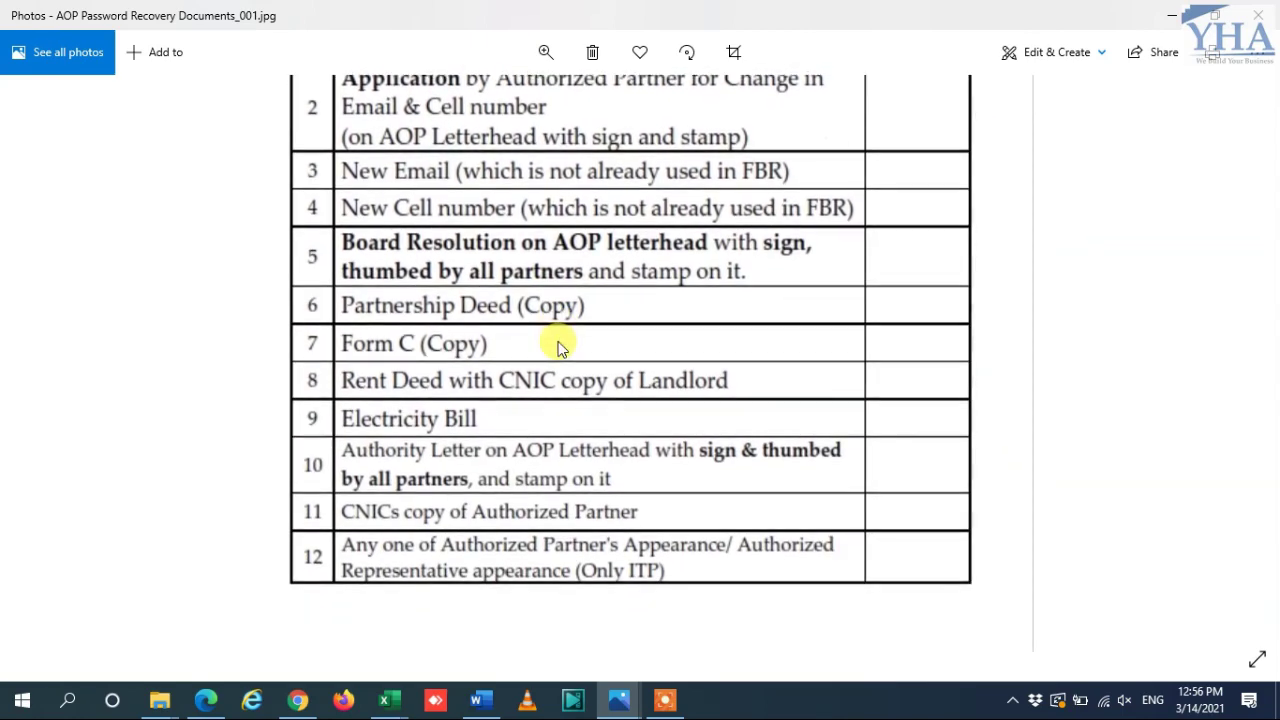
left_click_drag(585, 388, 585, 473)
key("alt+Tab")
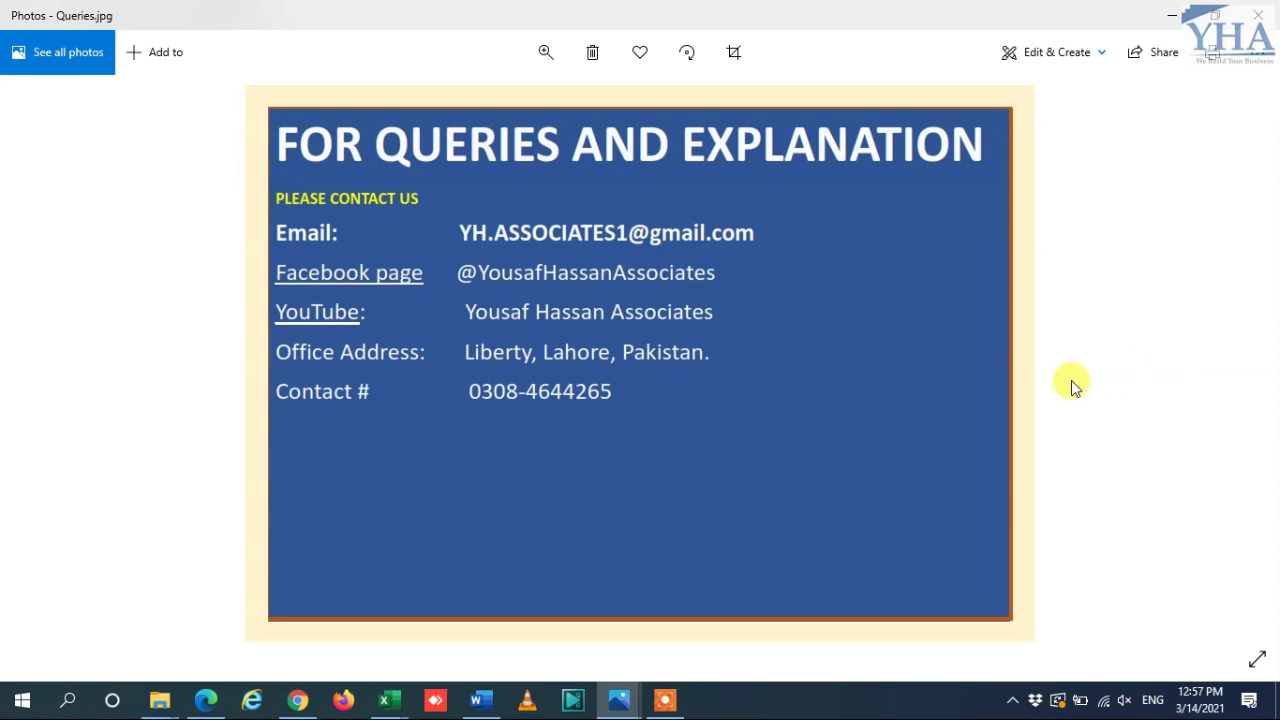
key("Right")
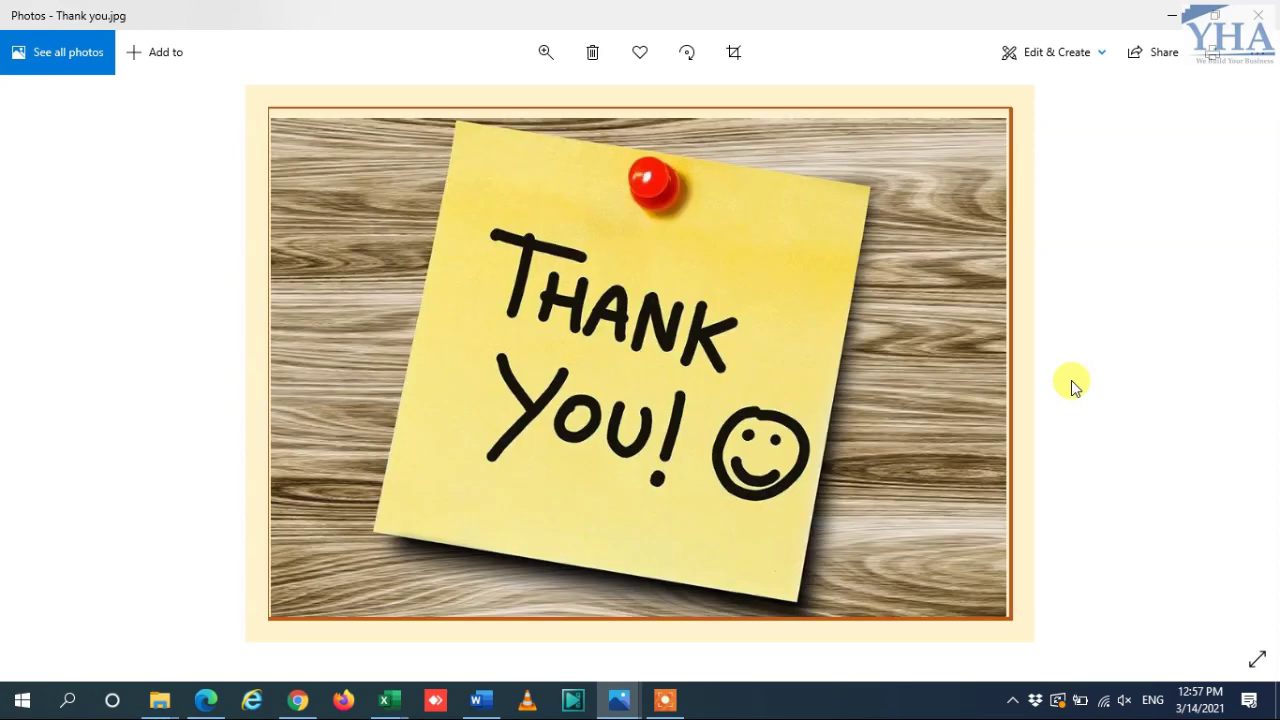